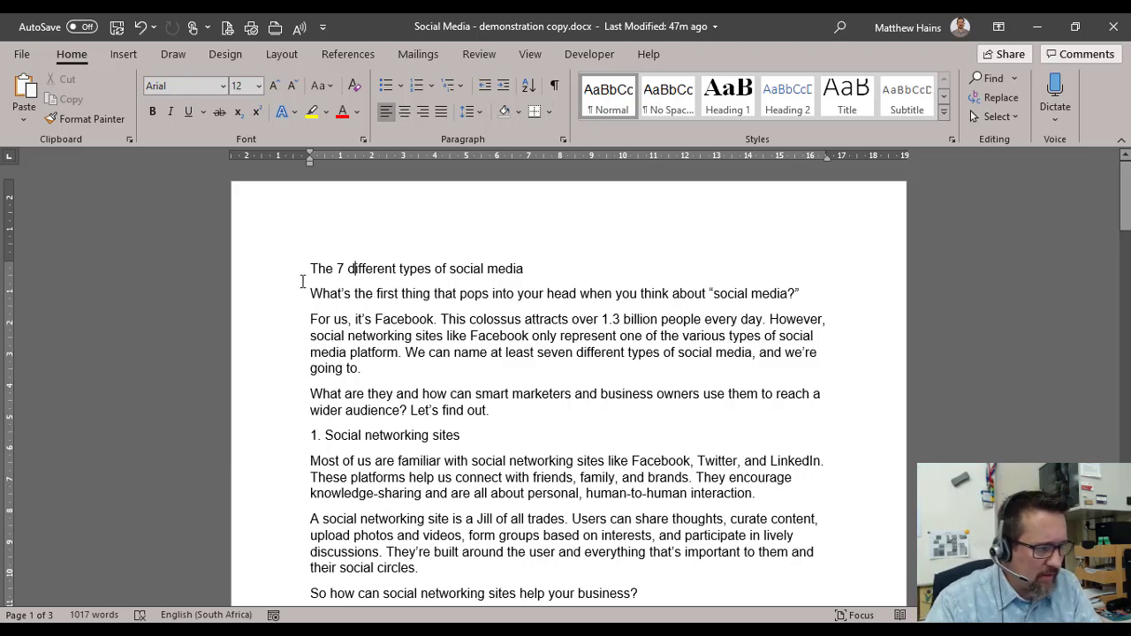
Step: Apply the Heading 1 style to the article title
left_click(422, 270)
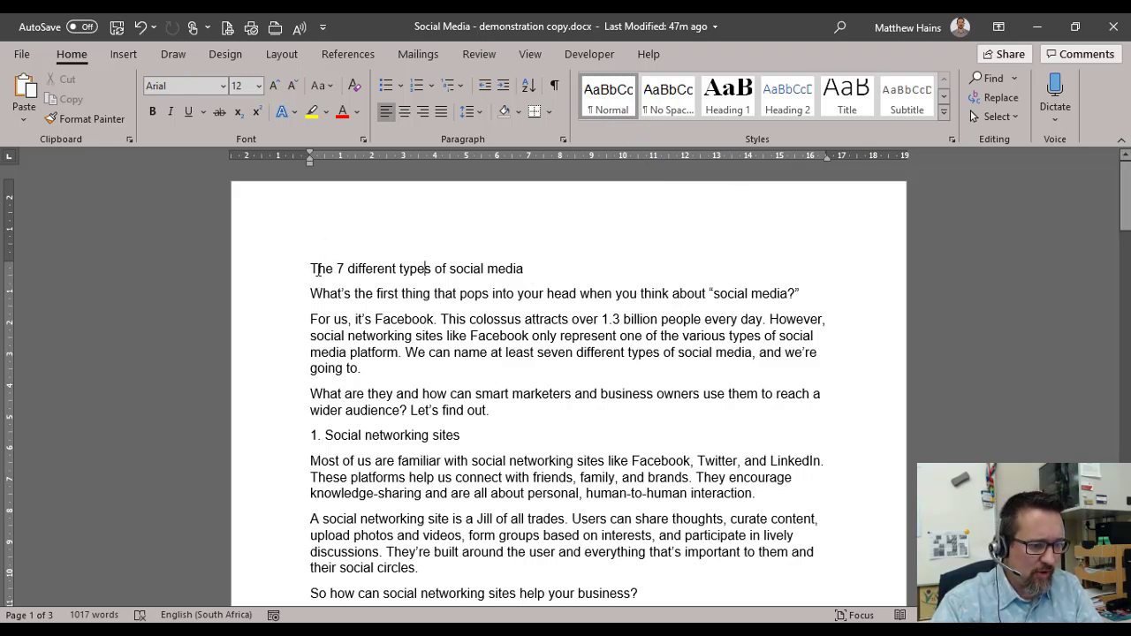
left_click_drag(307, 268, 533, 263)
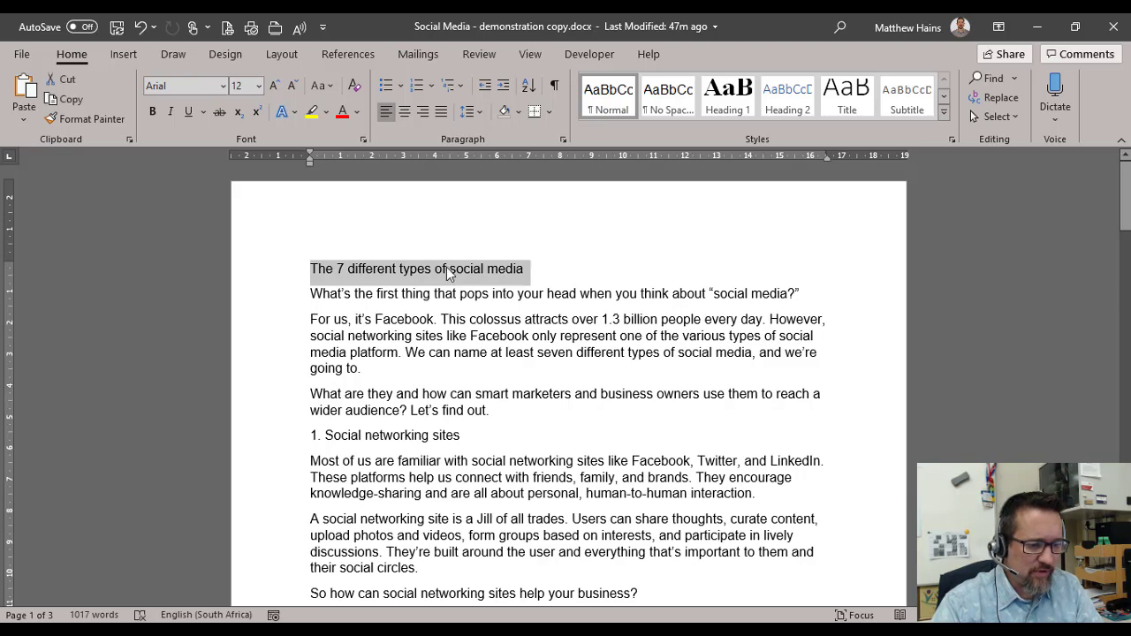
left_click(730, 113)
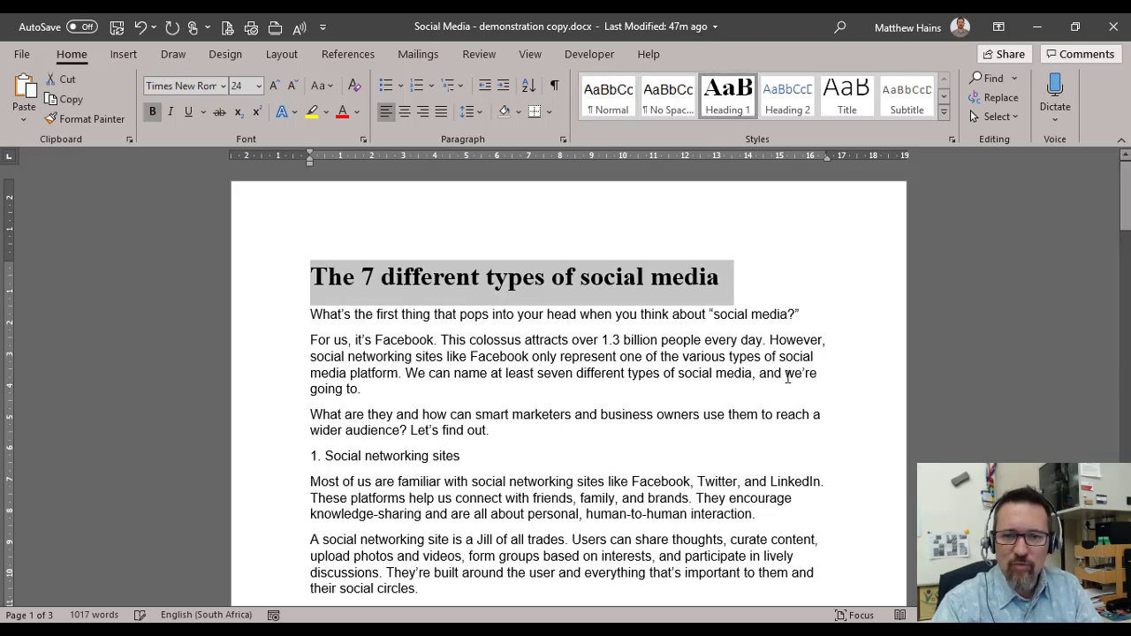
left_click(674, 398)
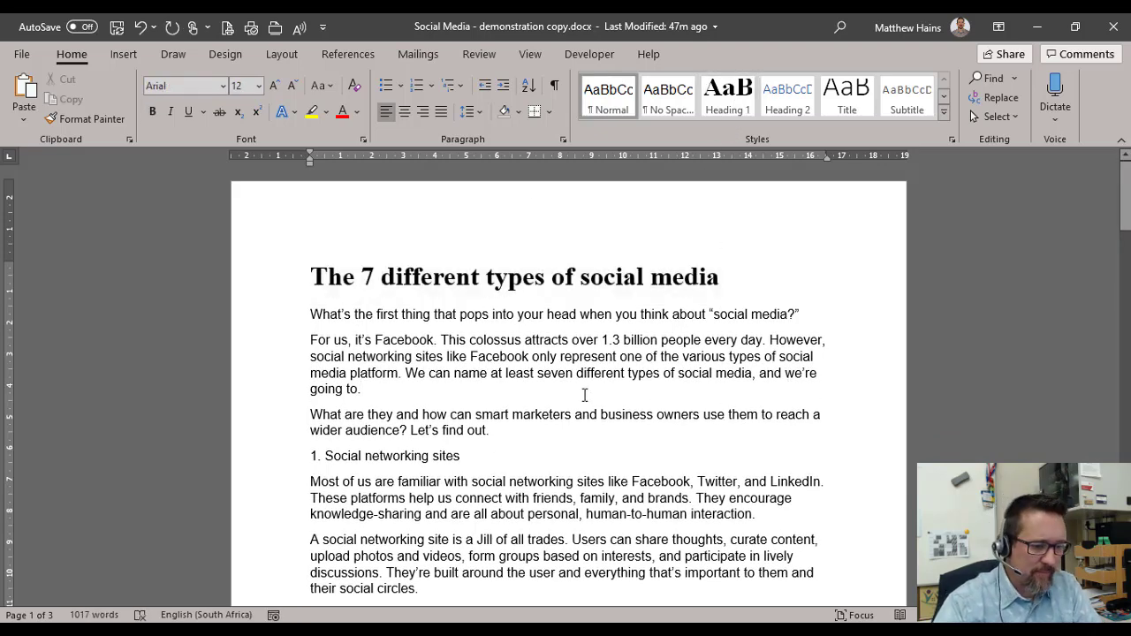
Step: Make '1. Social networking sites', '2. Social review sites' and '3. Image sharing sites' Heading 2
scroll(584, 395, "down", 2)
scroll(584, 395, "down", 3)
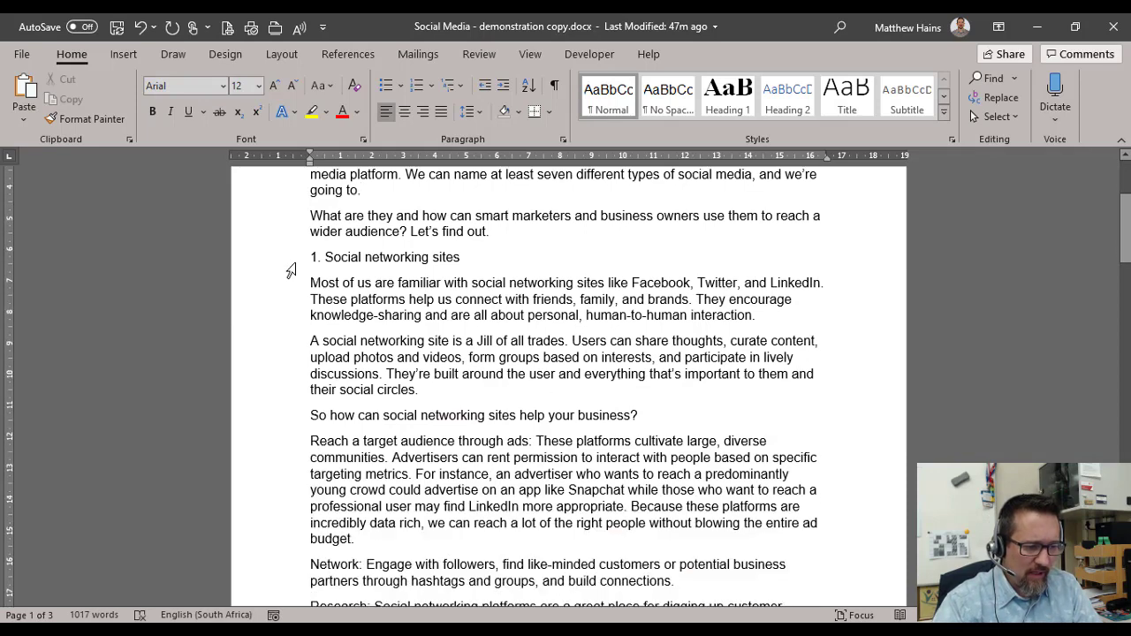
left_click(289, 263)
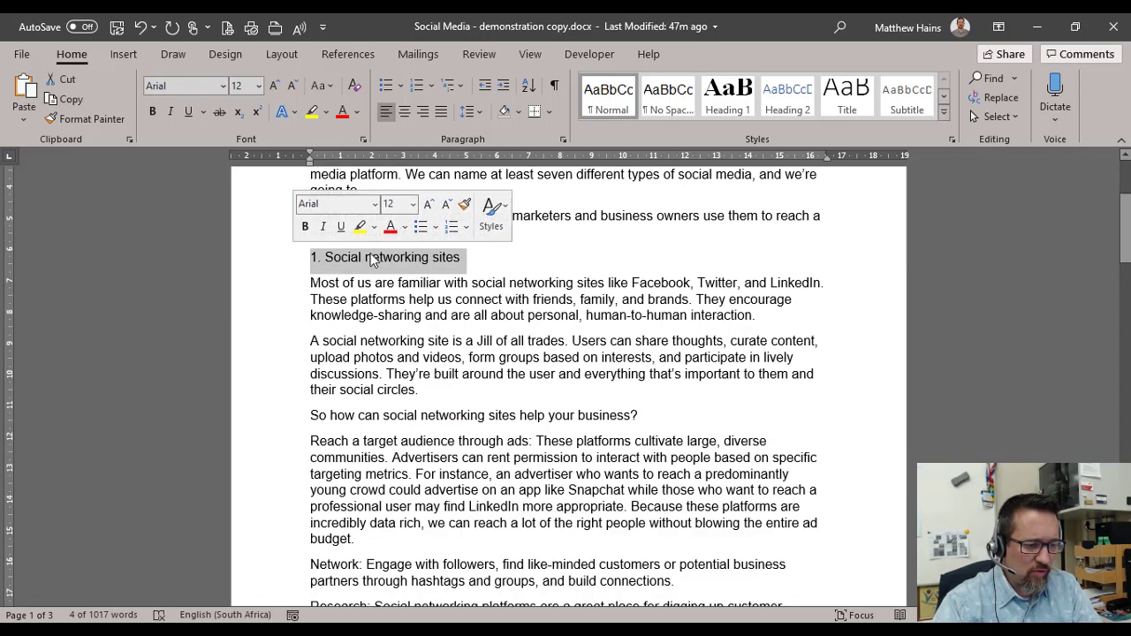
left_click(790, 99)
left_click(539, 335)
scroll(548, 340, "down", 6)
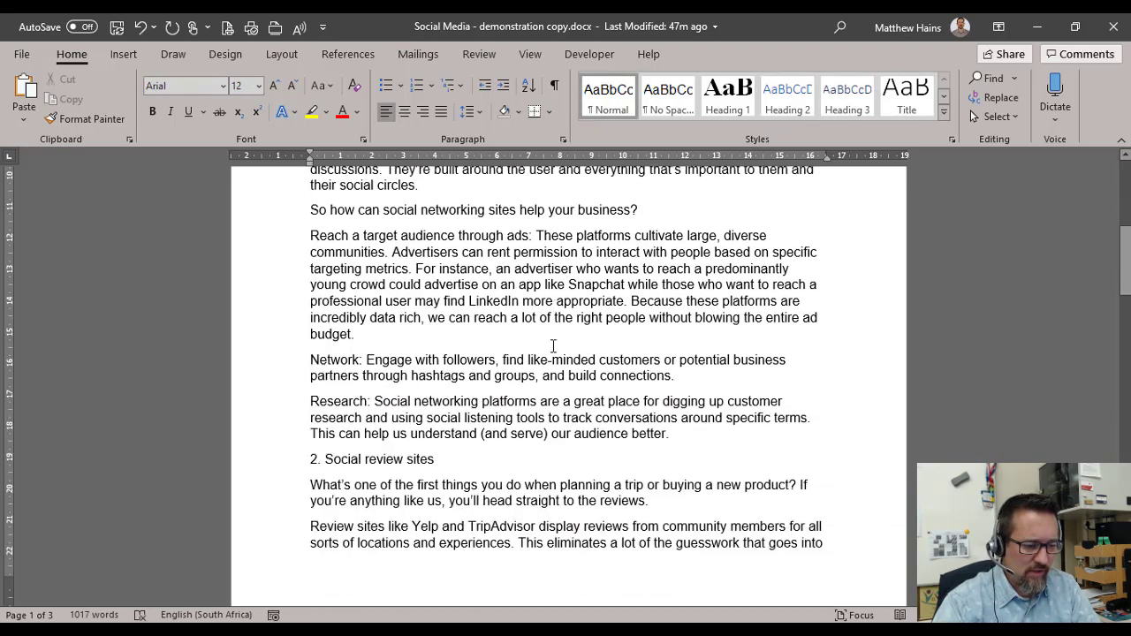
scroll(554, 347, "down", 3)
left_click(255, 305)
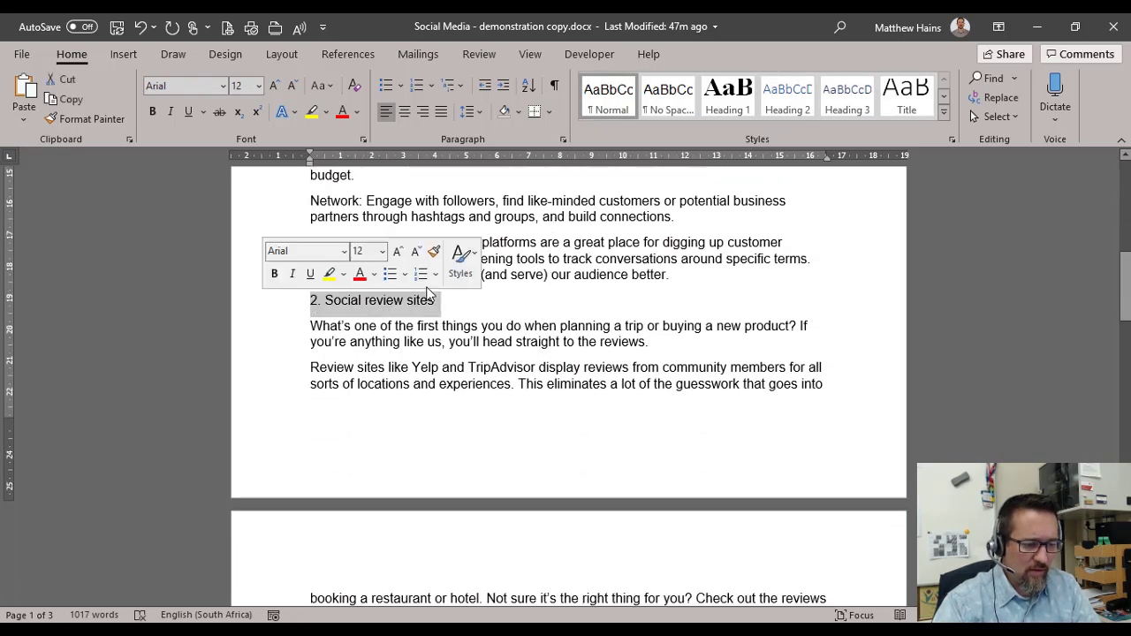
left_click(792, 111)
scroll(218, 362, "down", 9)
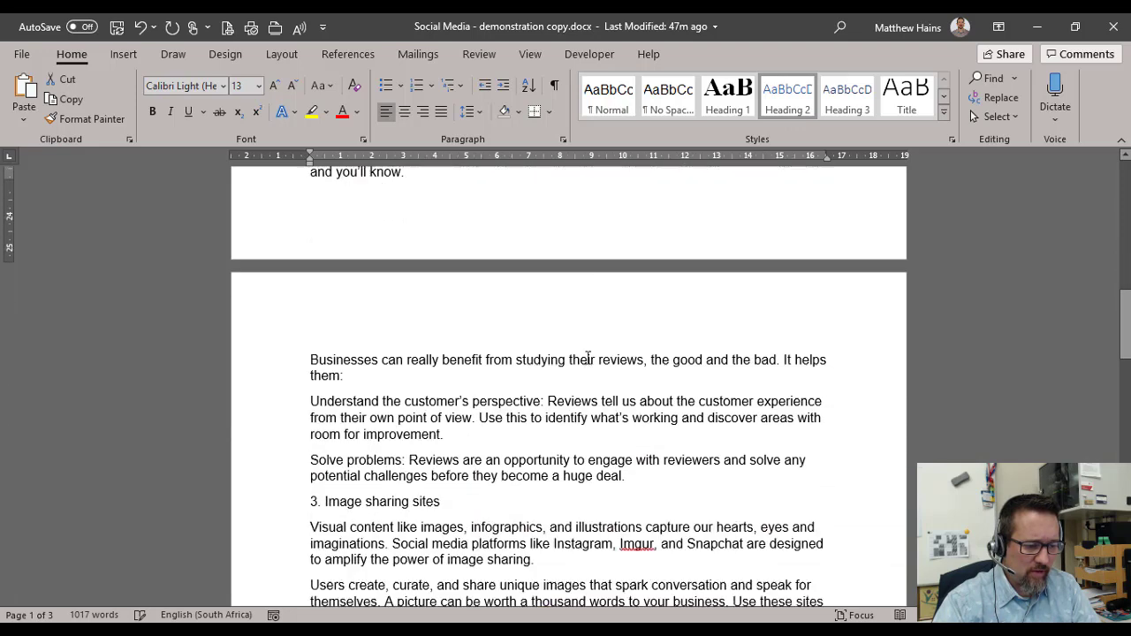
left_click(274, 345)
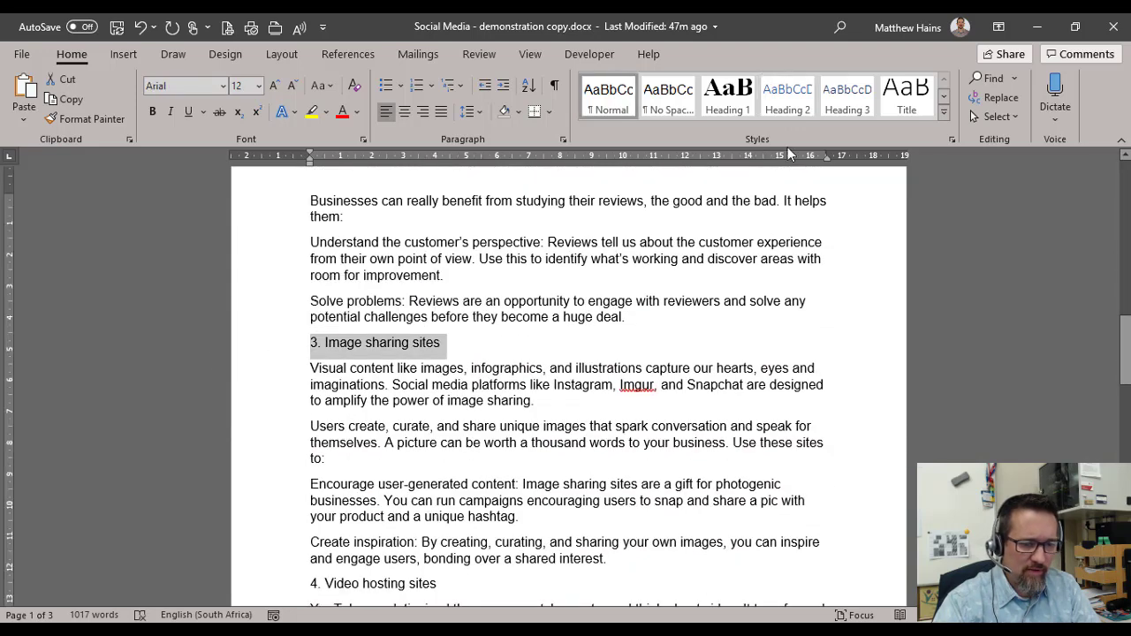
left_click(791, 111)
scroll(267, 345, "down", 6)
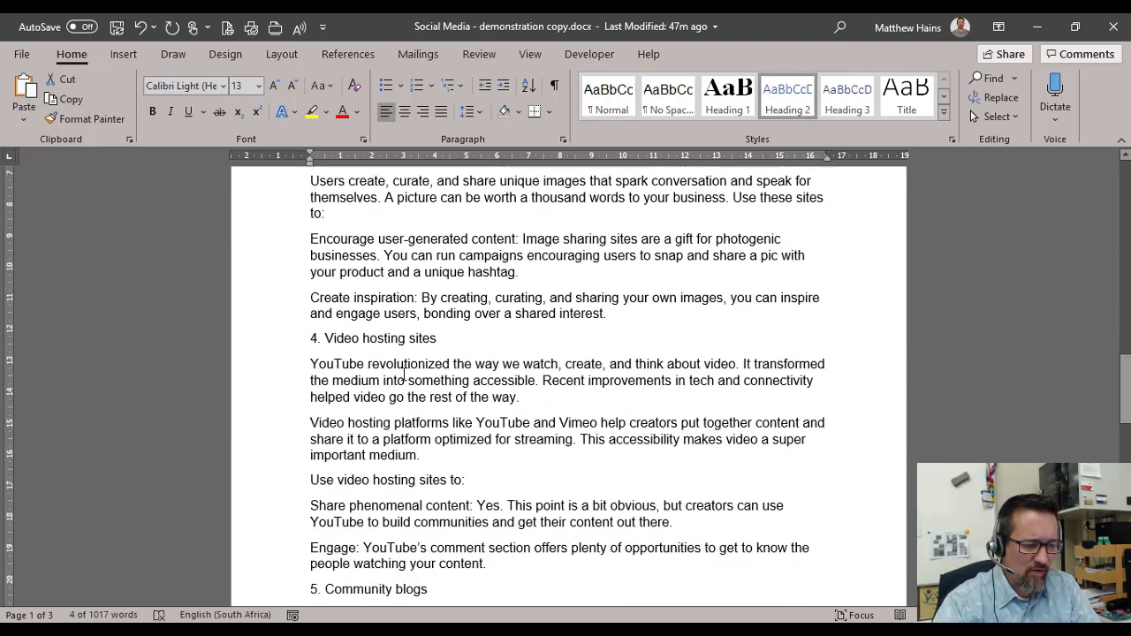
Step: Multi-select section titles 4 to 7, Video hosting through Sharing economy networks, and apply Heading 2
left_click(267, 345)
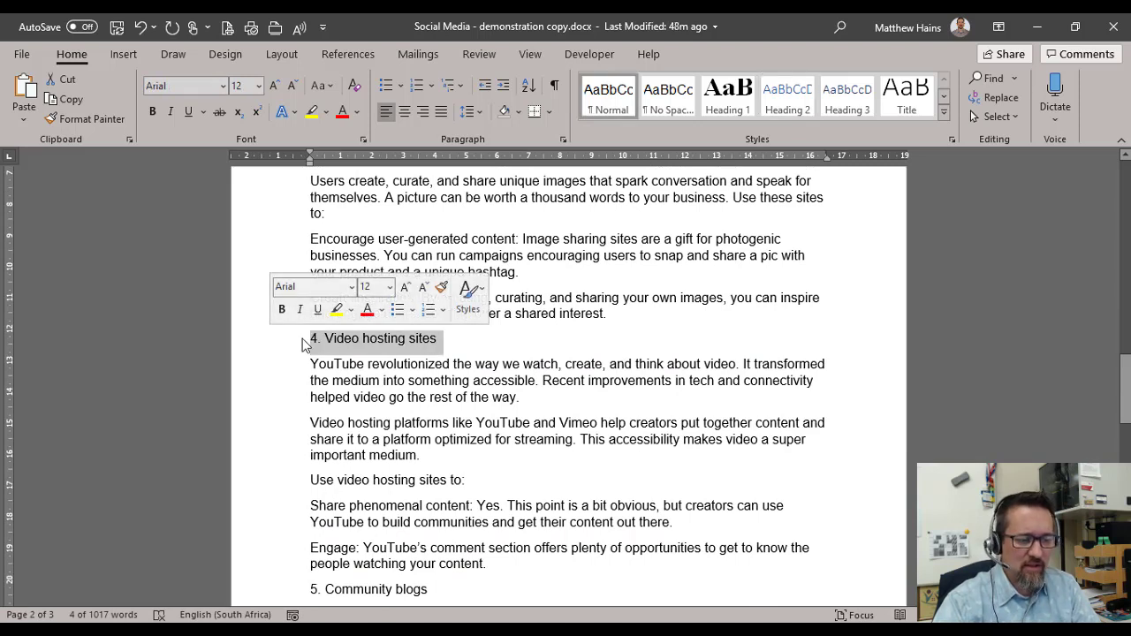
left_click(491, 343)
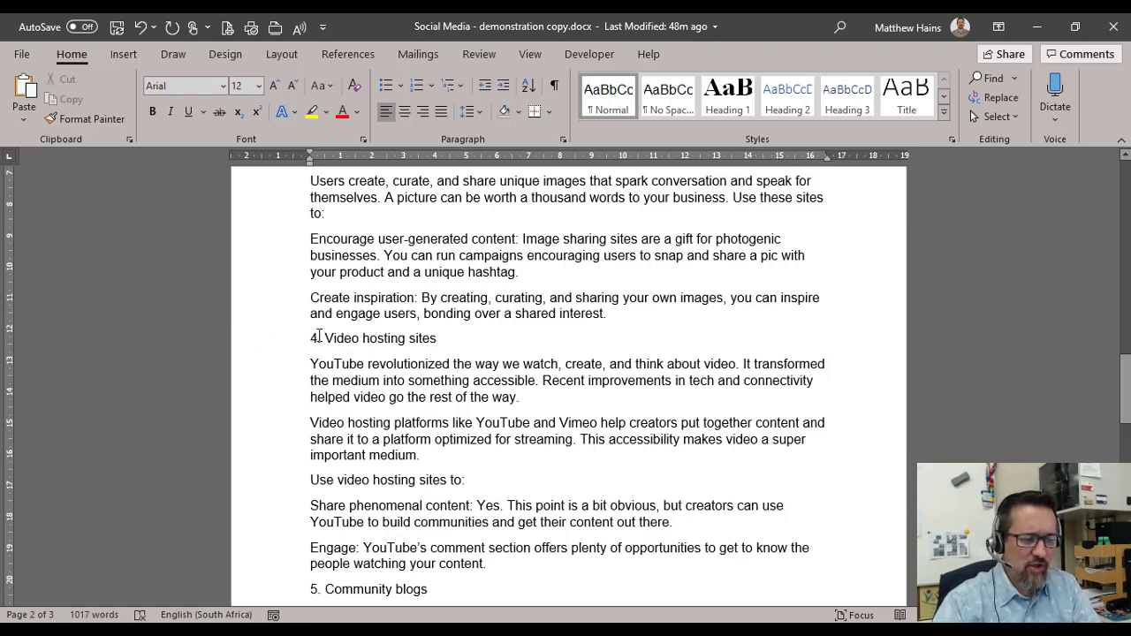
left_click(269, 346)
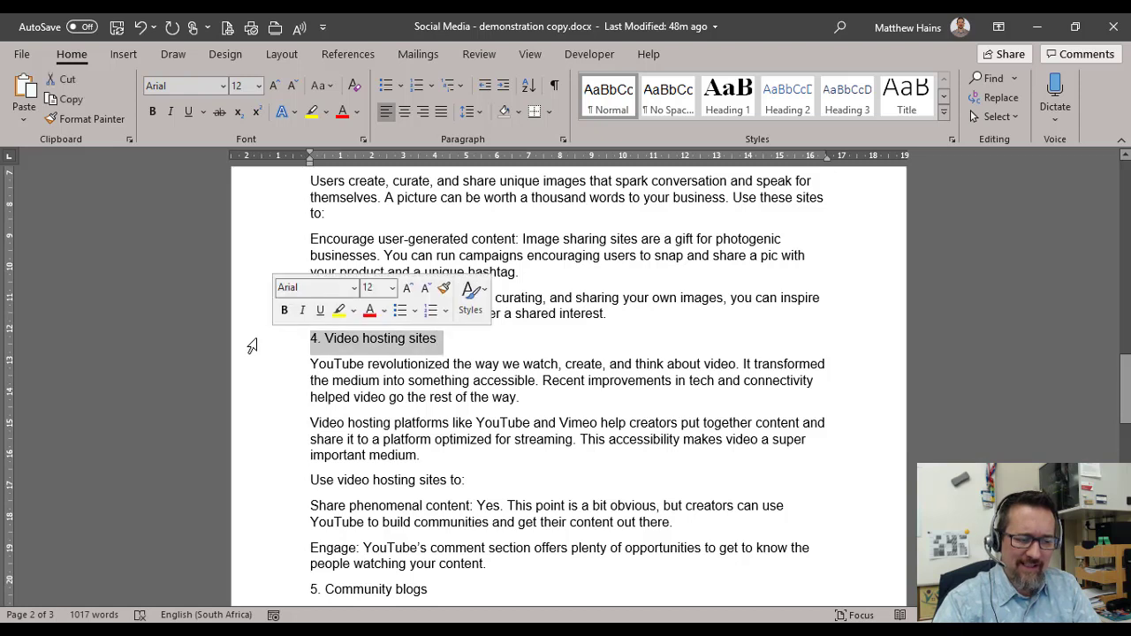
scroll(501, 402, "down", 2)
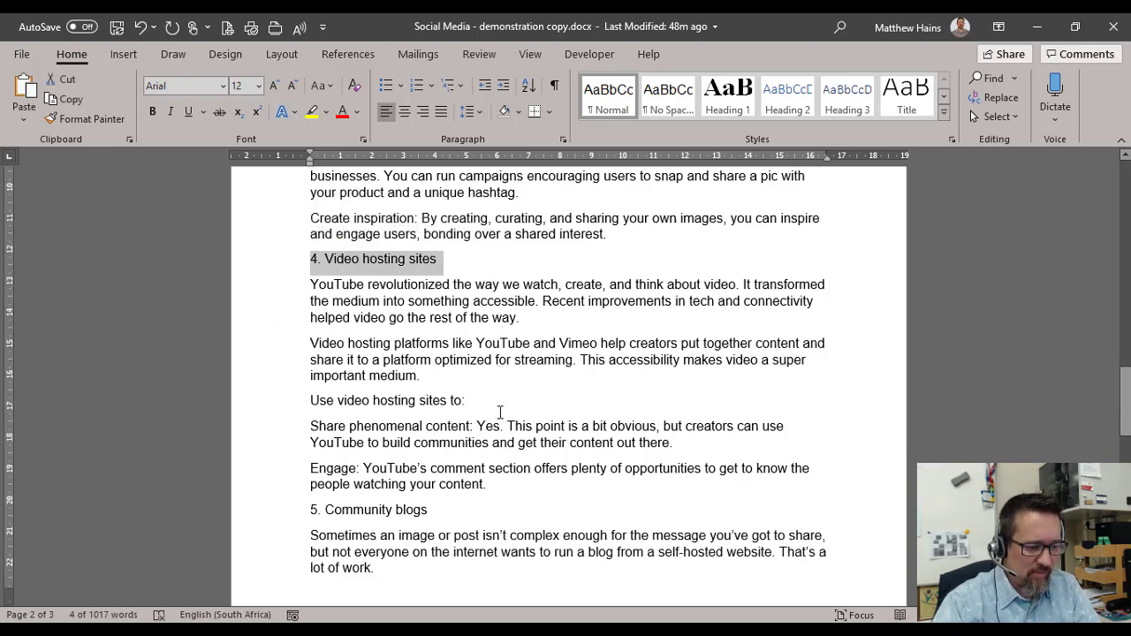
left_click(248, 517, "ctrl")
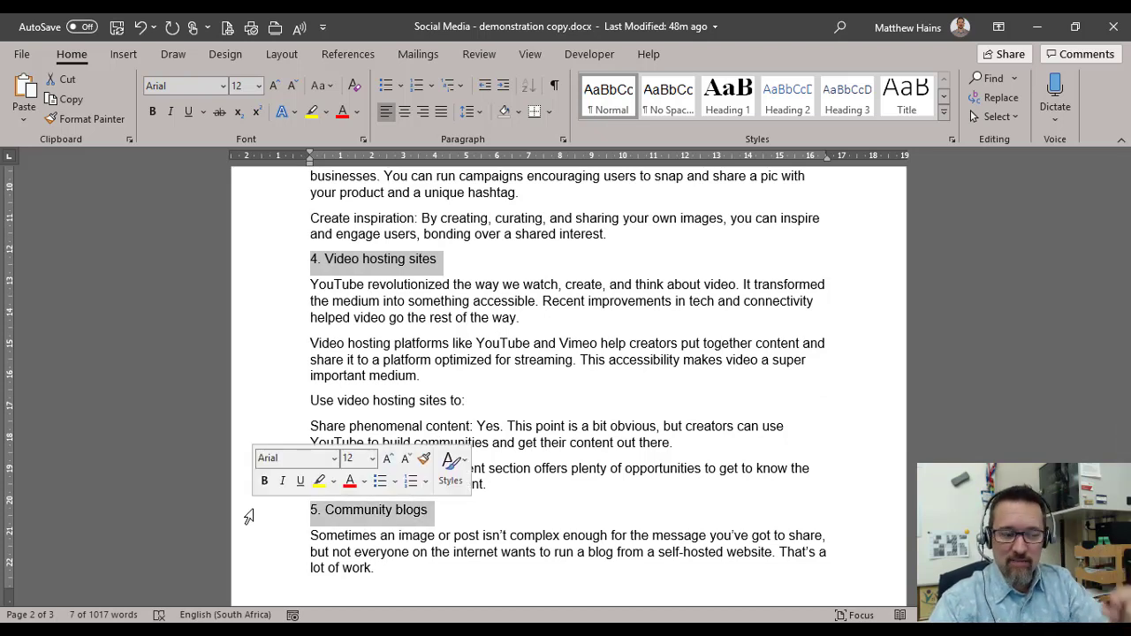
scroll(266, 512, "down", 10)
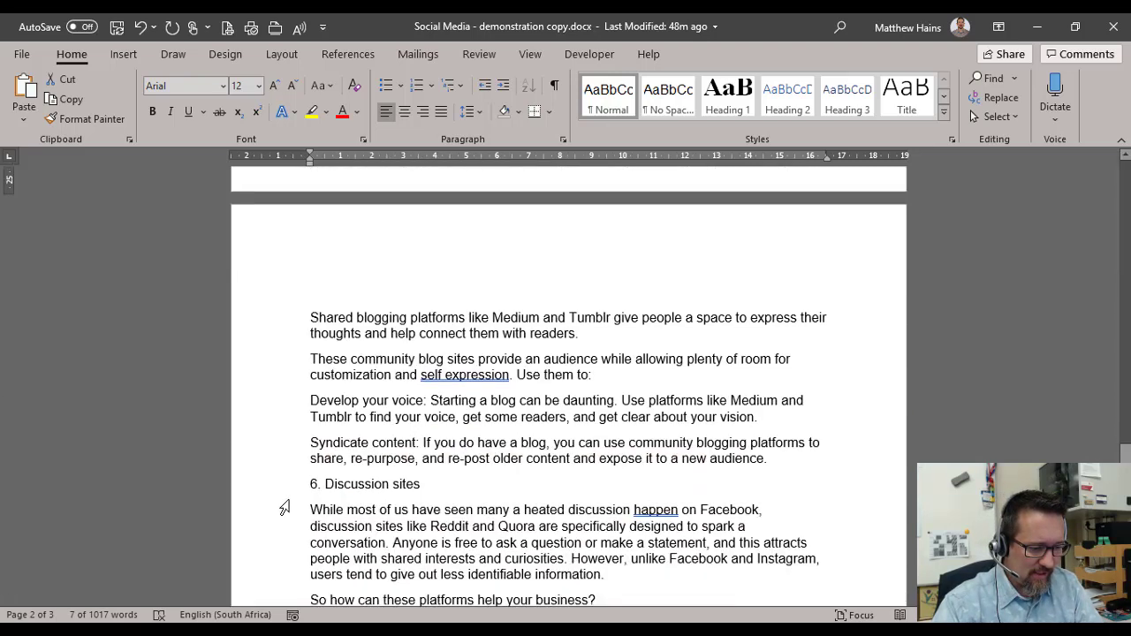
left_click(247, 444, "ctrl")
scroll(250, 456, "down", 1)
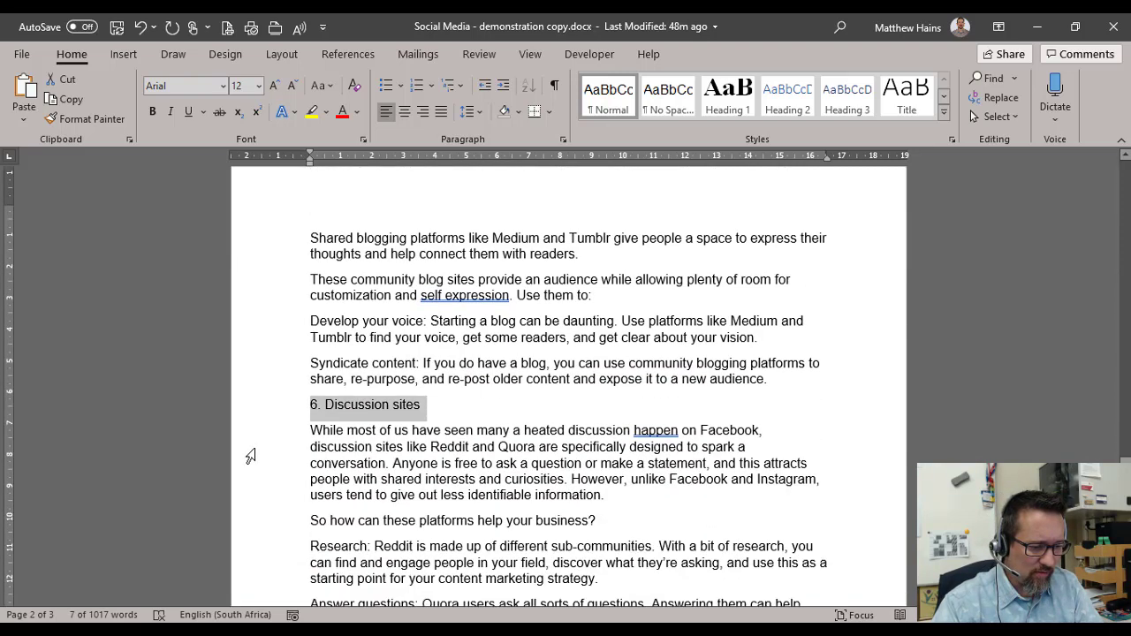
scroll(250, 456, "down", 3)
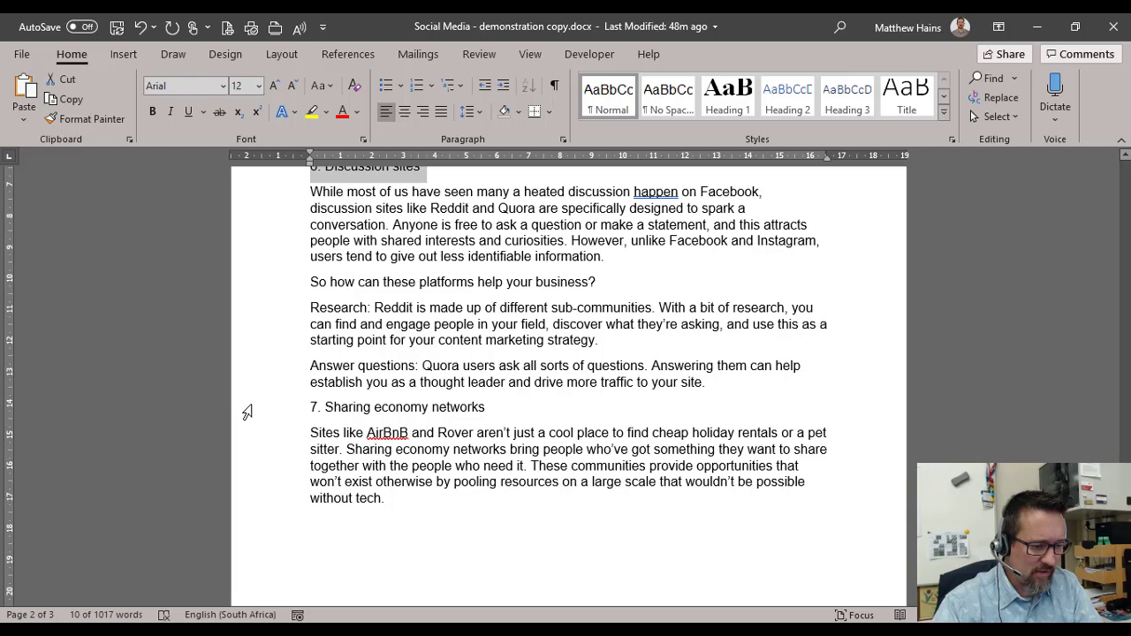
left_click(248, 413, "ctrl")
scroll(278, 433, "down", 2)
scroll(277, 433, "up", 1)
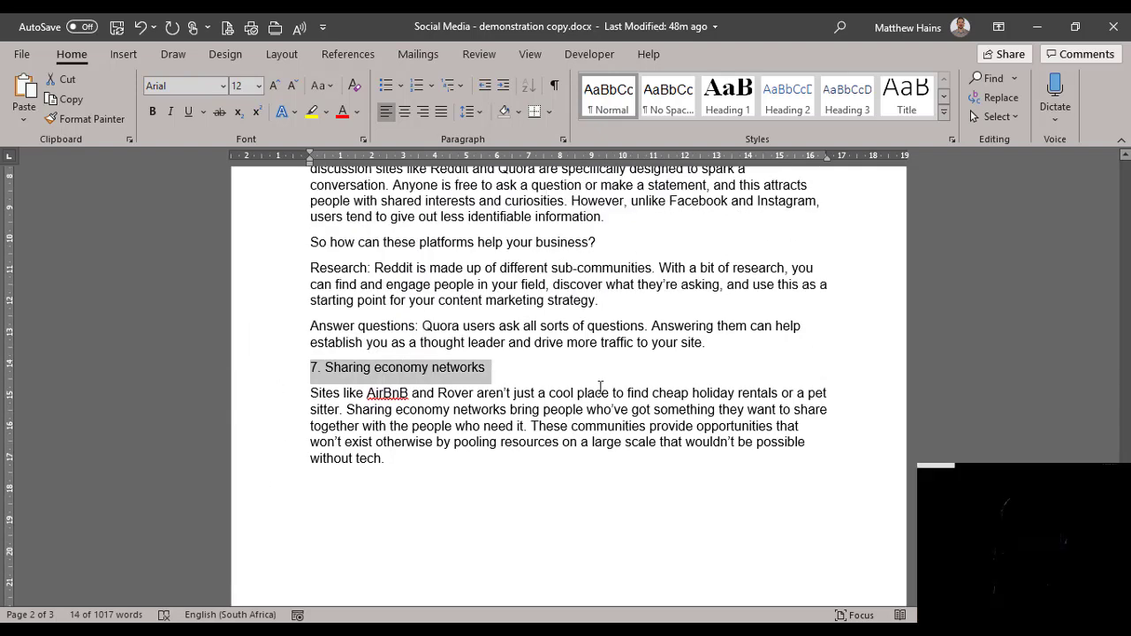
left_click(788, 100)
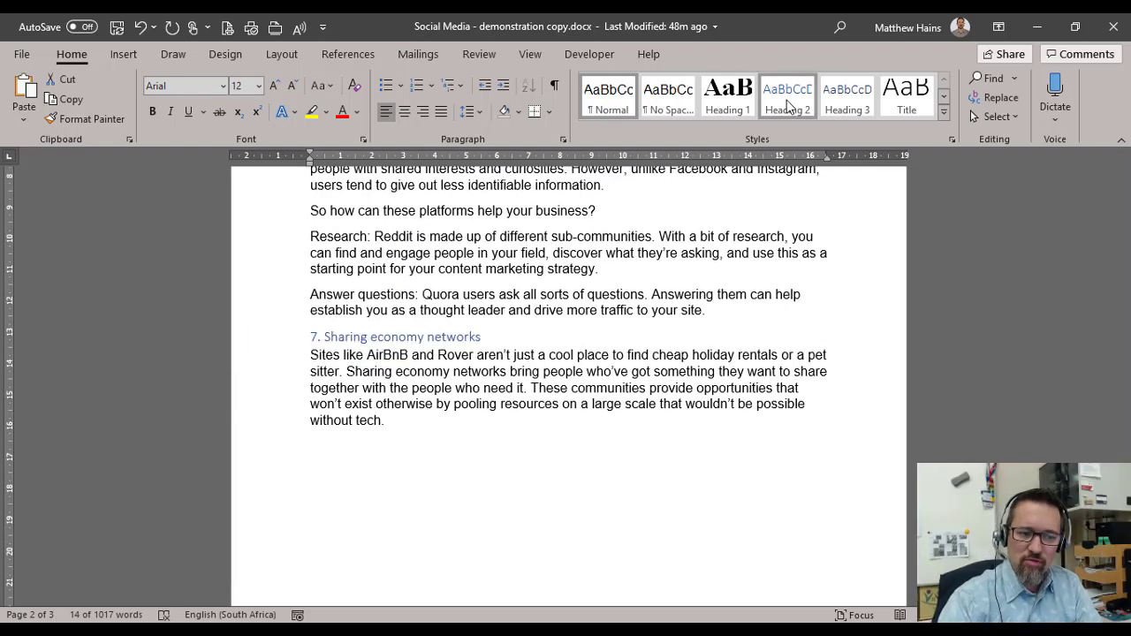
left_click(661, 354)
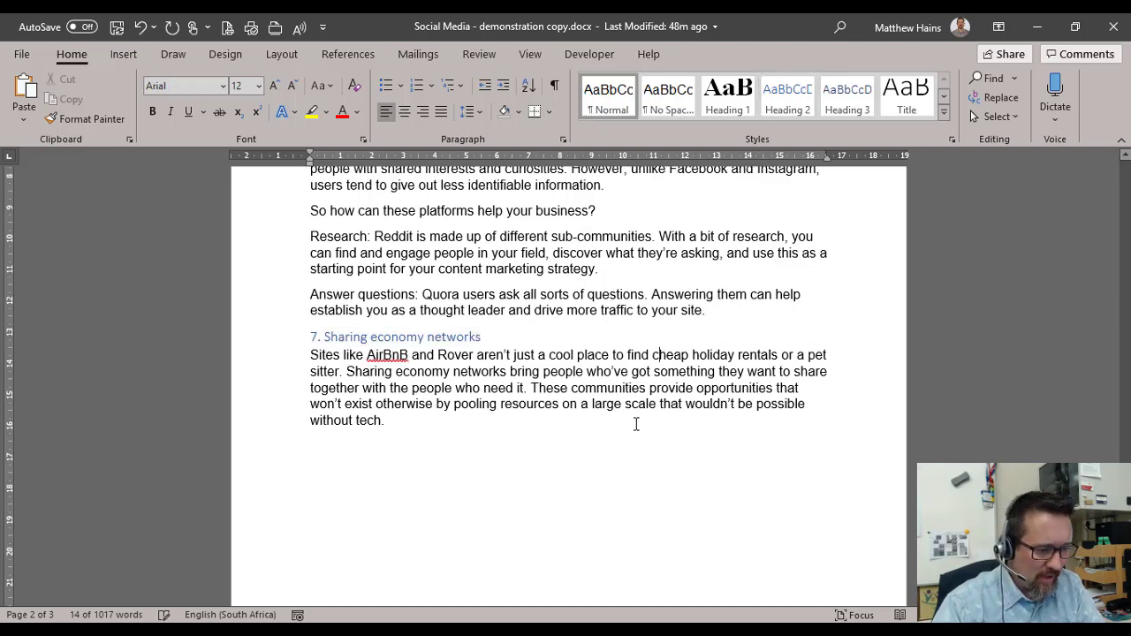
Step: Italicize the intro paragraph 'What are they and how can smart marketers… Let's find out.'
scroll(635, 424, "up", 10)
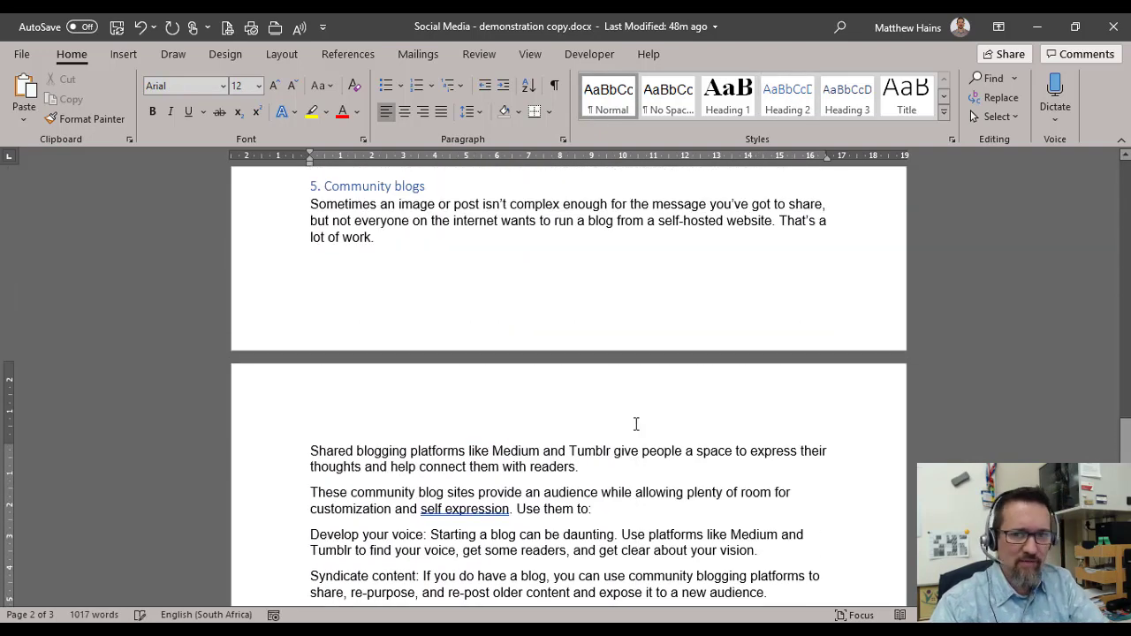
scroll(636, 424, "up", 5)
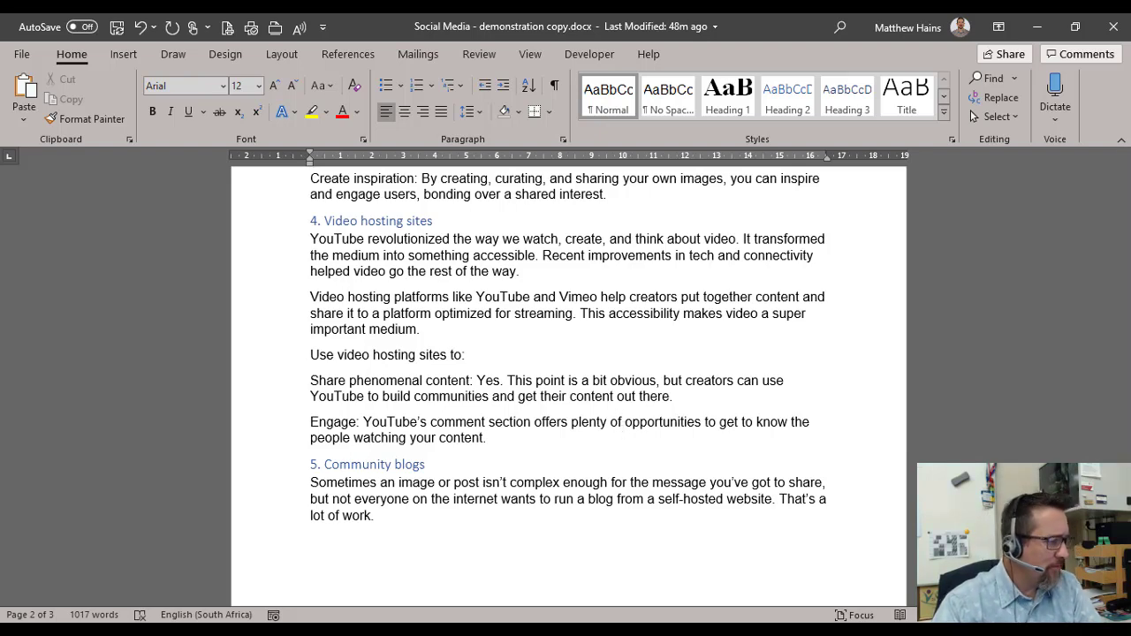
scroll(609, 309, "up", 12)
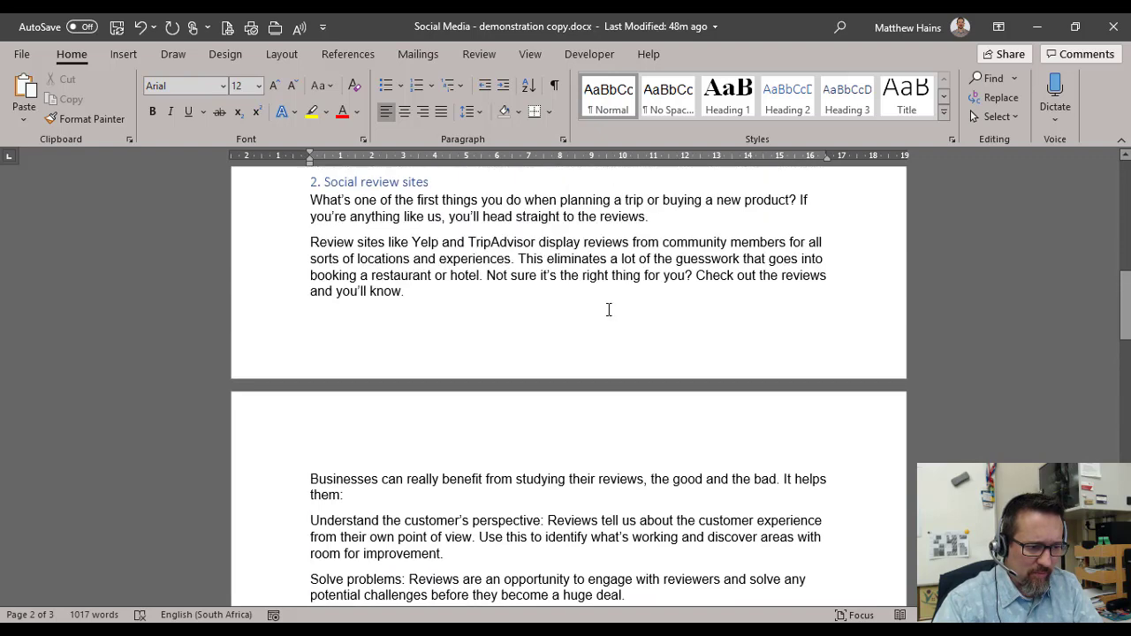
scroll(609, 309, "up", 11)
scroll(516, 352, "down", 2)
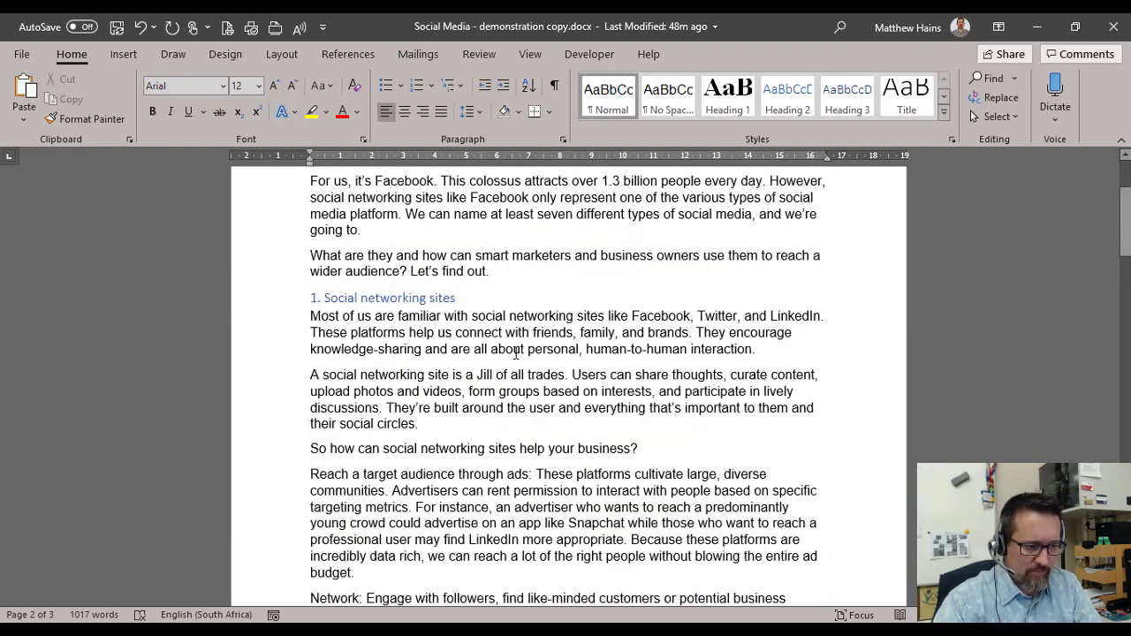
left_click(506, 273)
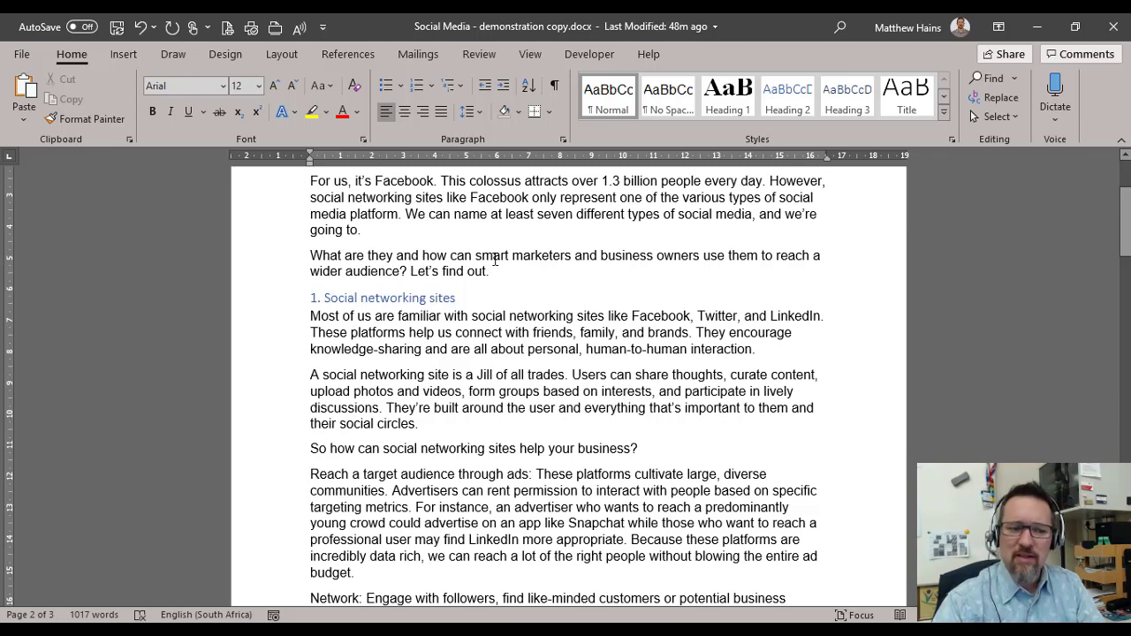
left_click_drag(311, 255, 489, 271)
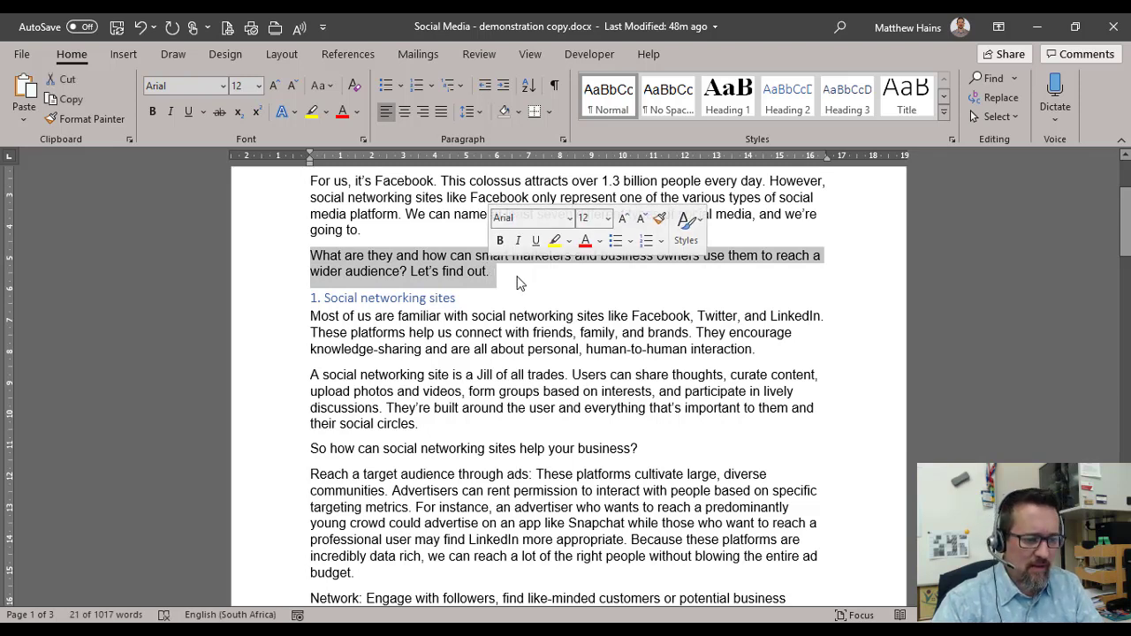
left_click(308, 255)
left_click_drag(326, 256, 494, 274)
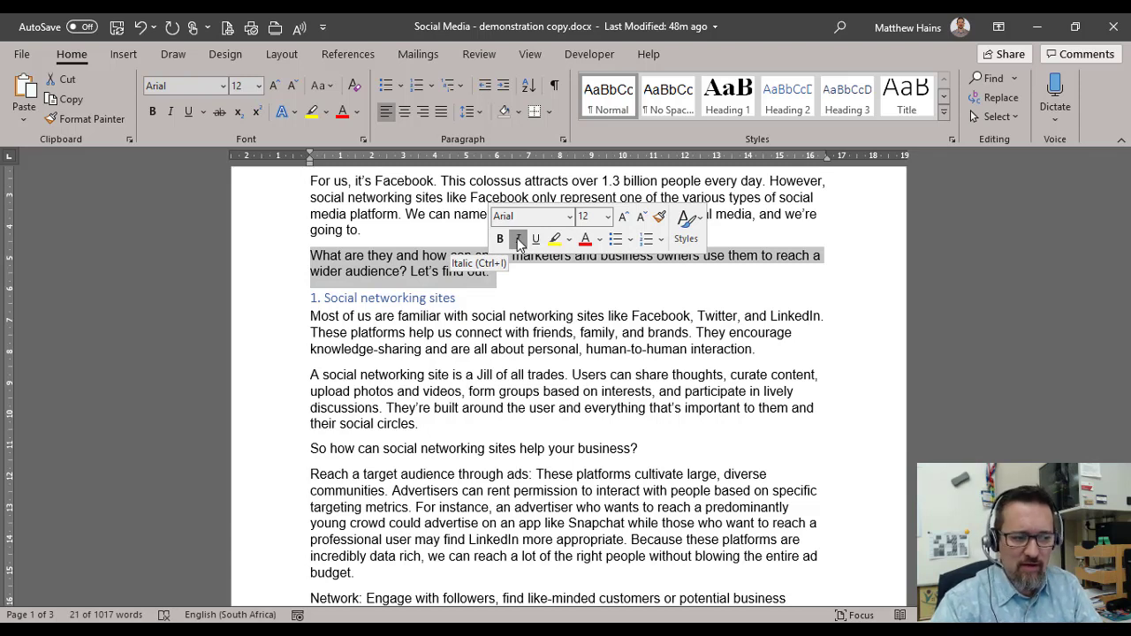
left_click(169, 112)
left_click(543, 276)
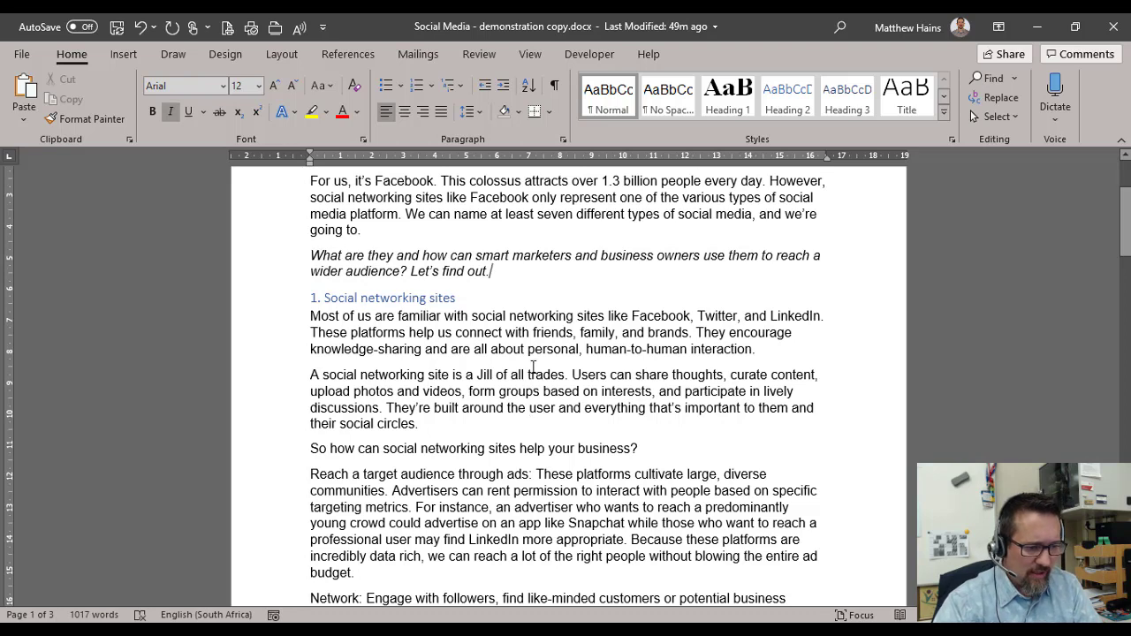
Step: Bold the question line 'So how can social networking sites help your business?'
scroll(533, 409, "down", 3)
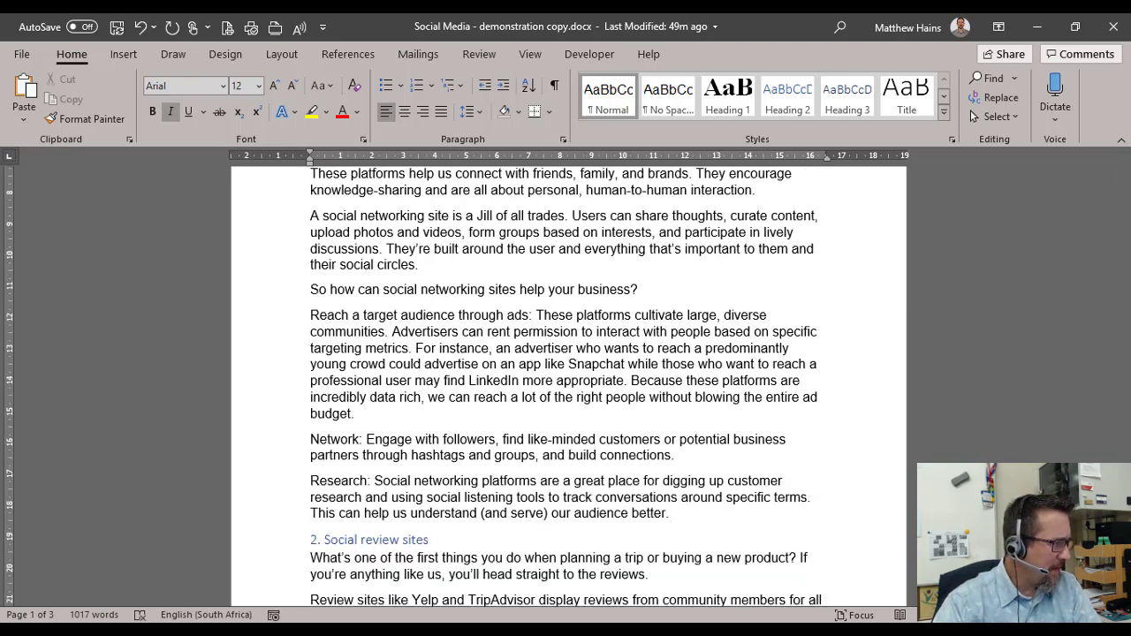
scroll(546, 363, "down", 1)
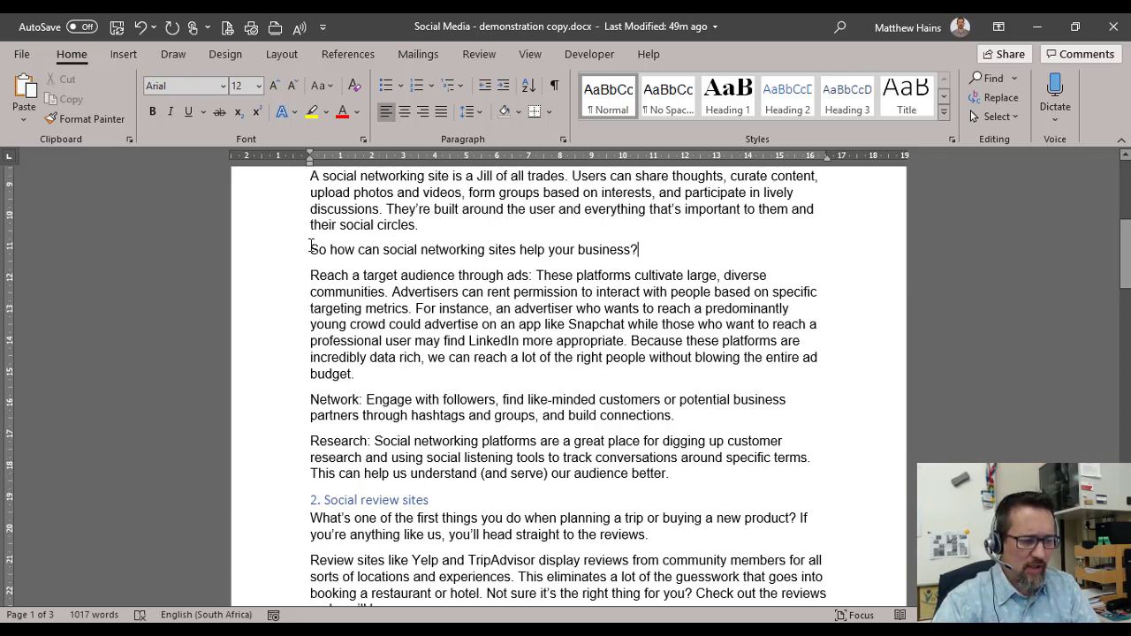
left_click_drag(311, 249, 646, 251)
left_click(221, 257)
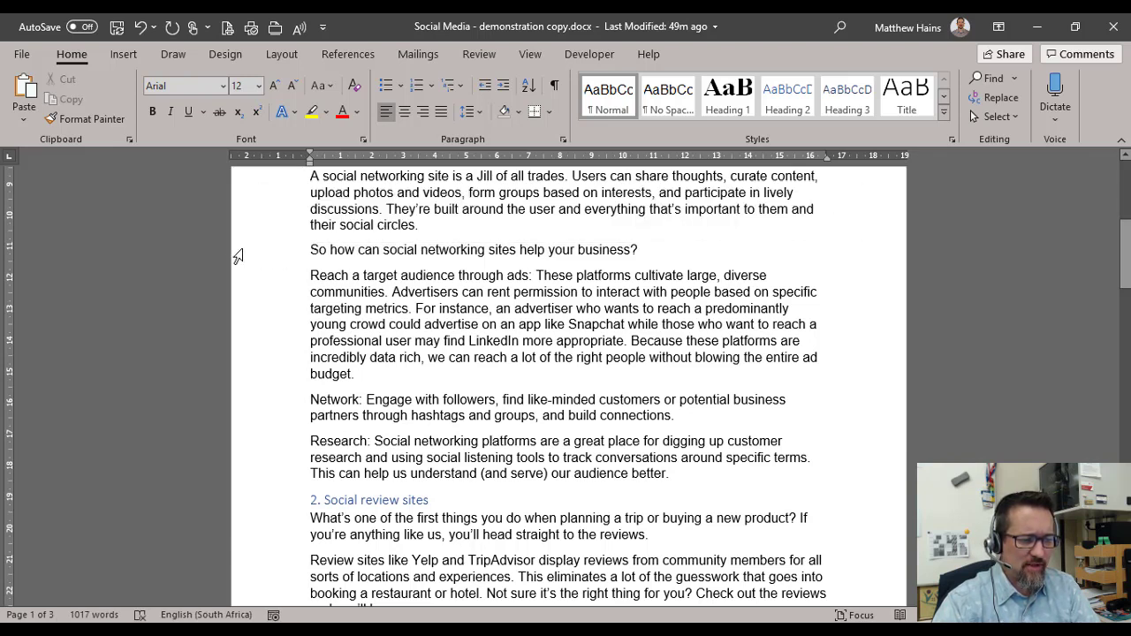
left_click(237, 255)
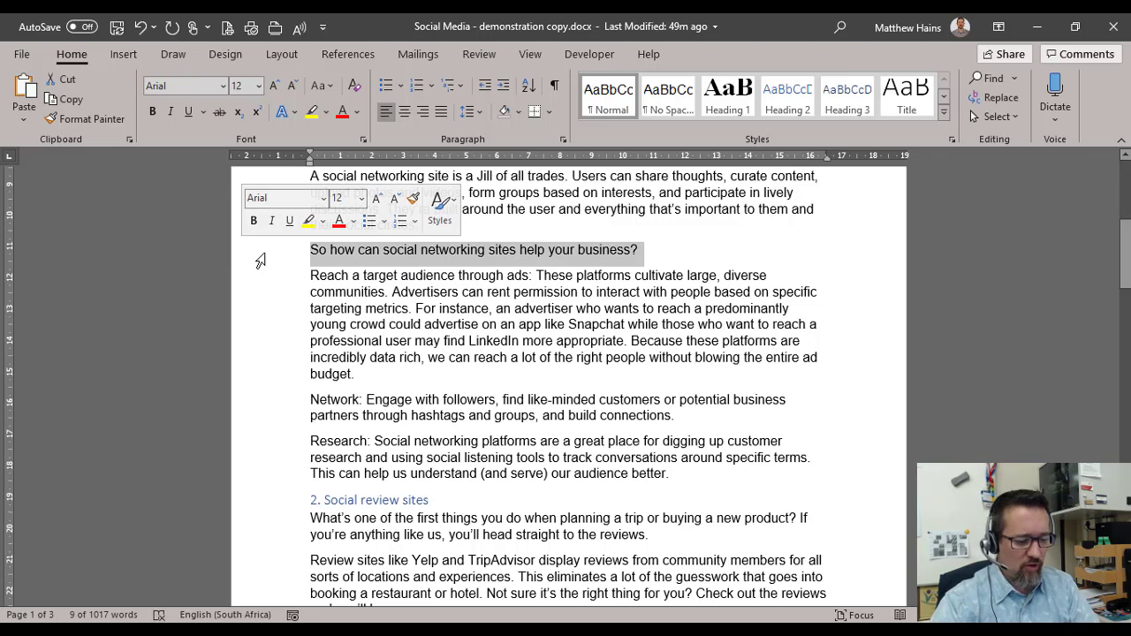
key("ctrl+b")
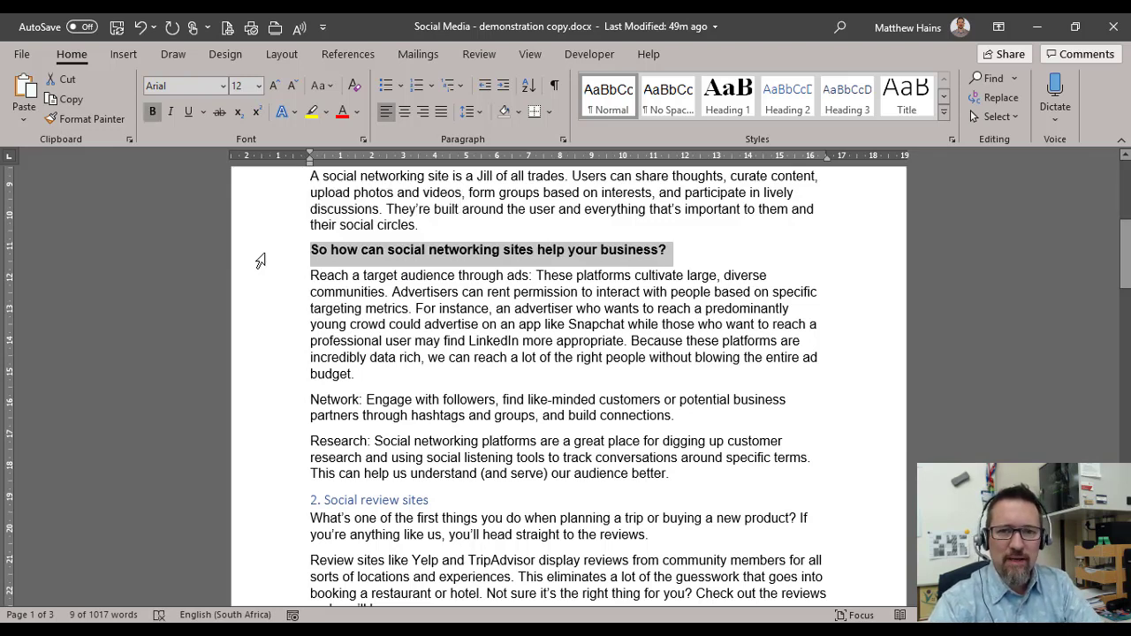
left_click(409, 274)
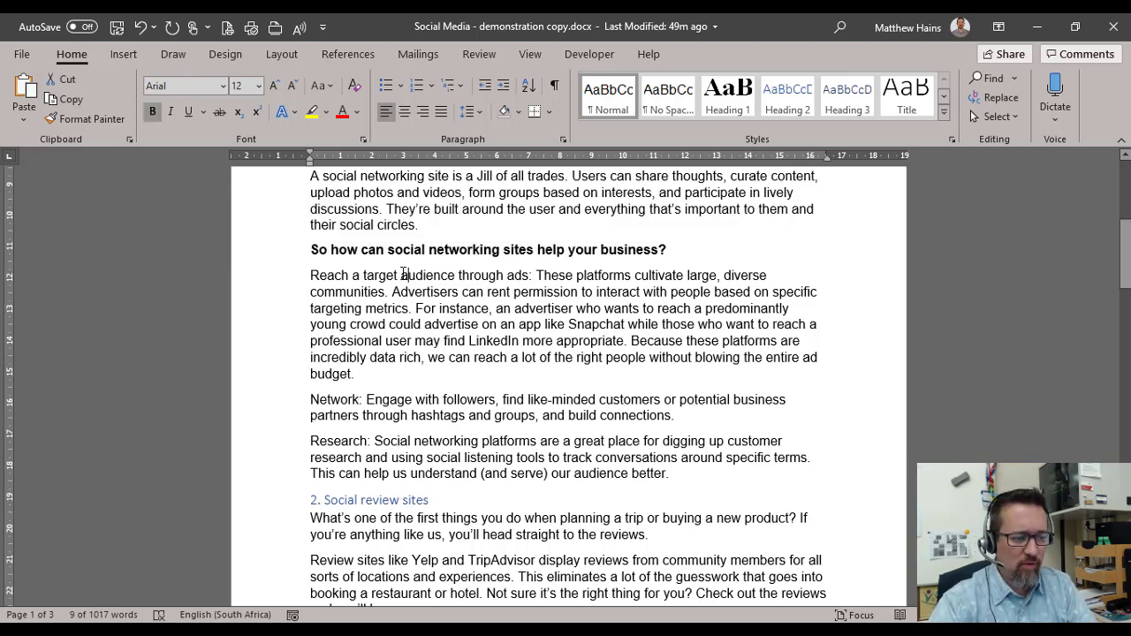
left_click(250, 257)
key("ctrl+b")
left_click(395, 293)
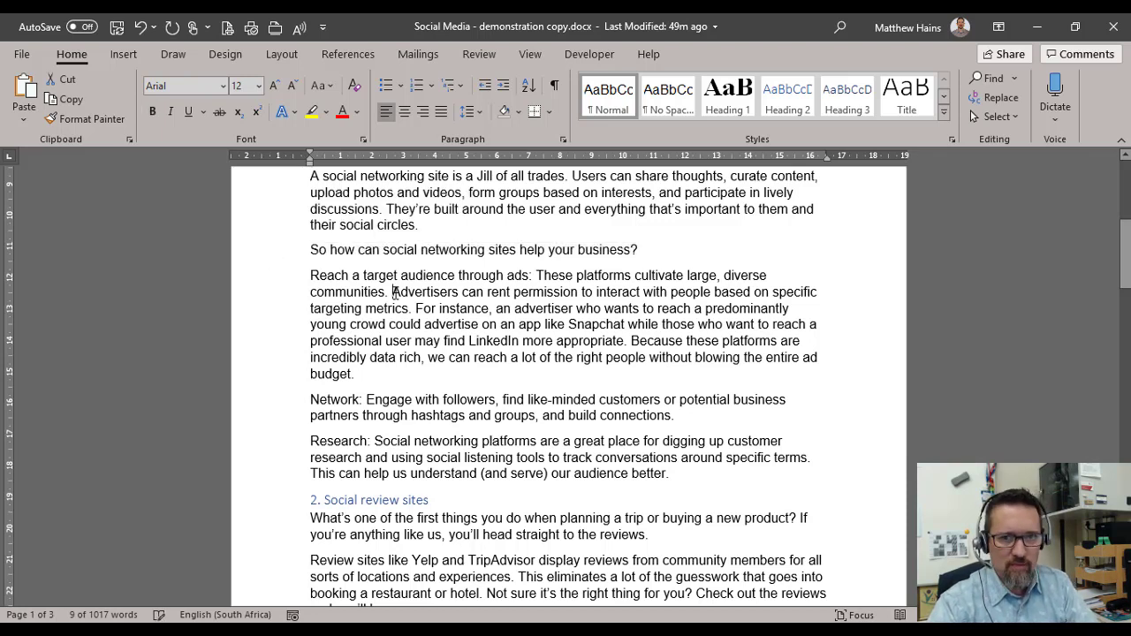
left_click(266, 256)
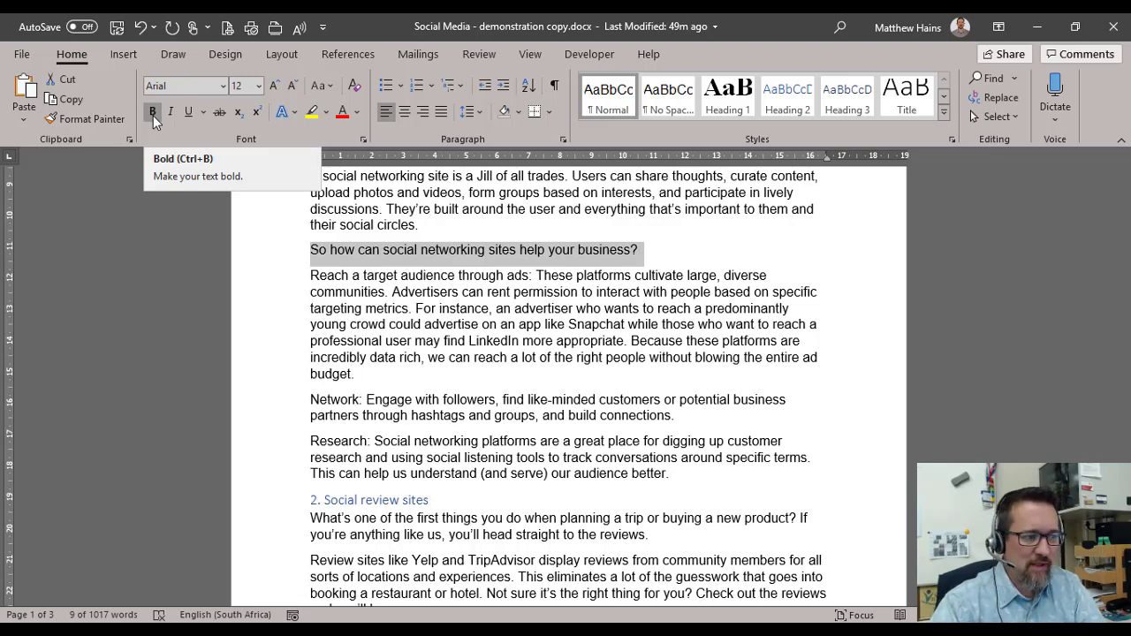
left_click(153, 112)
left_click(490, 290)
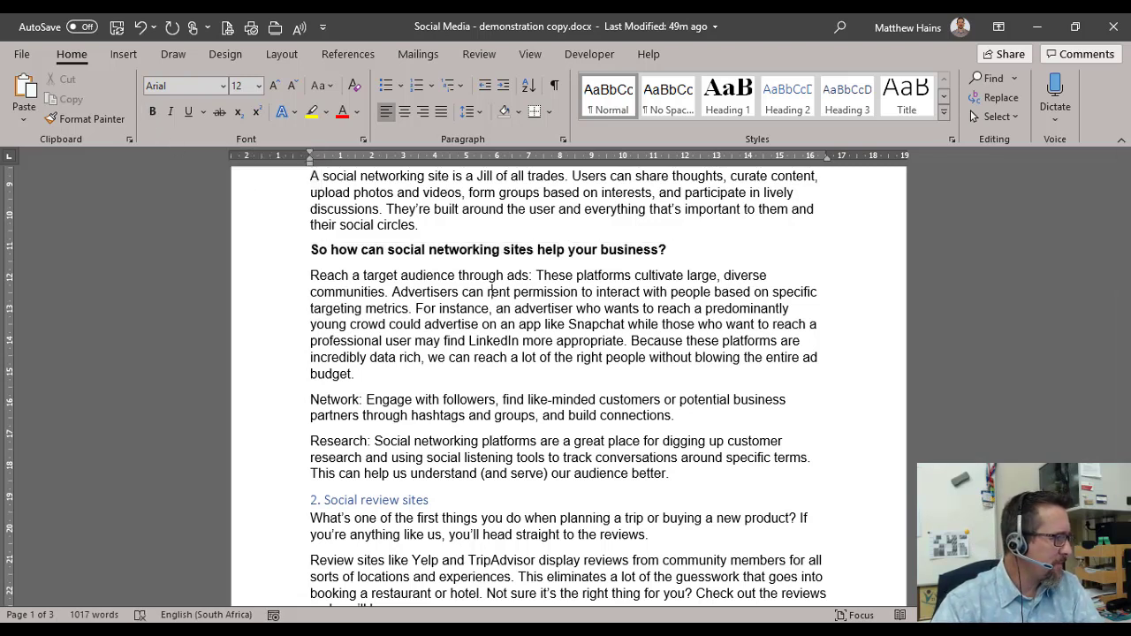
Step: Make the word Network bold and colour it blue
scroll(397, 350, "down", 3)
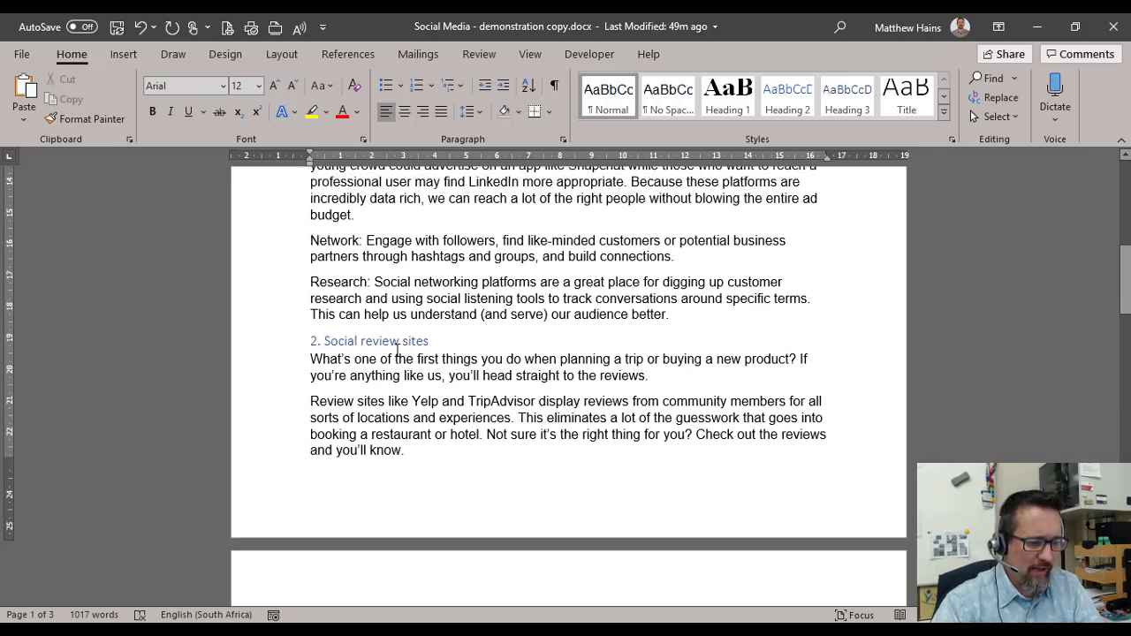
double_click(336, 242)
double_click(338, 282)
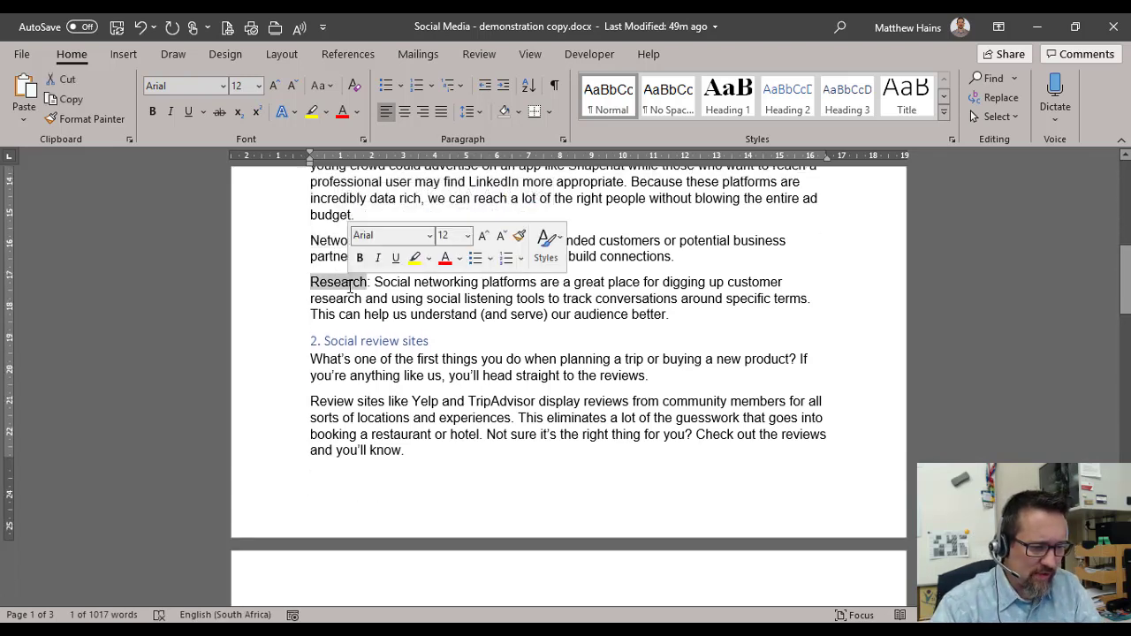
double_click(319, 239)
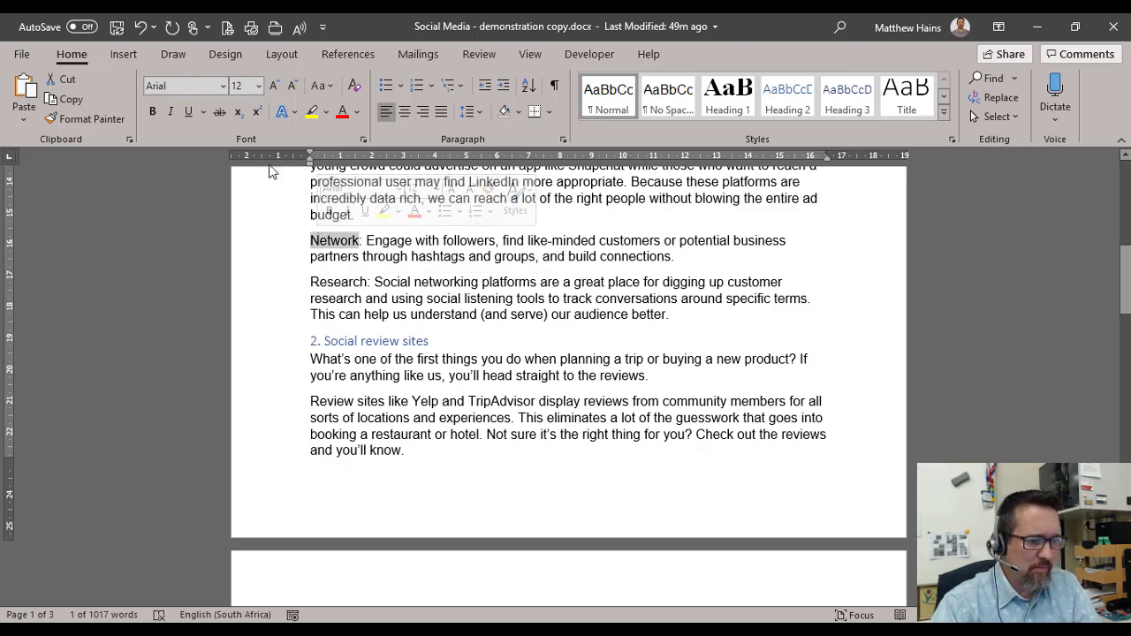
key("ctrl+b")
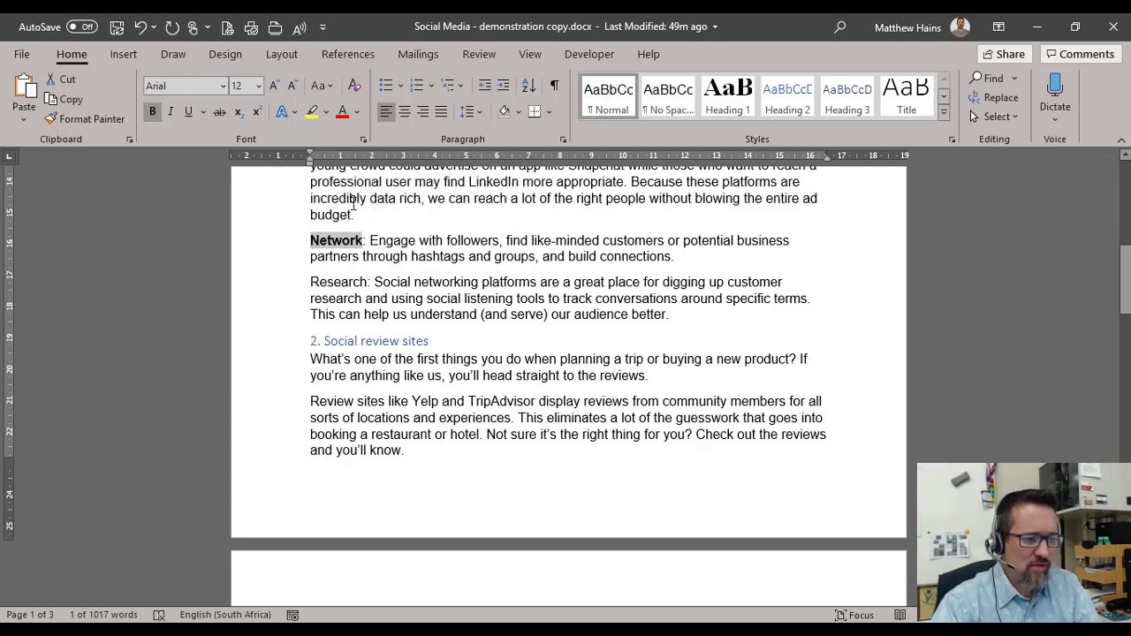
left_click(357, 112)
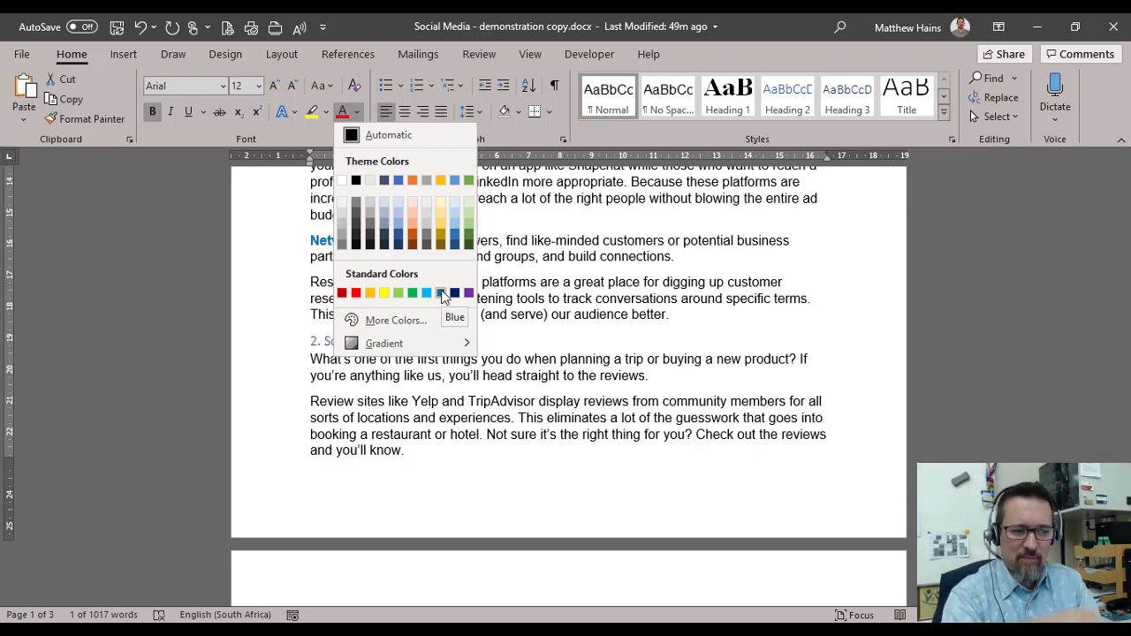
left_click(553, 275)
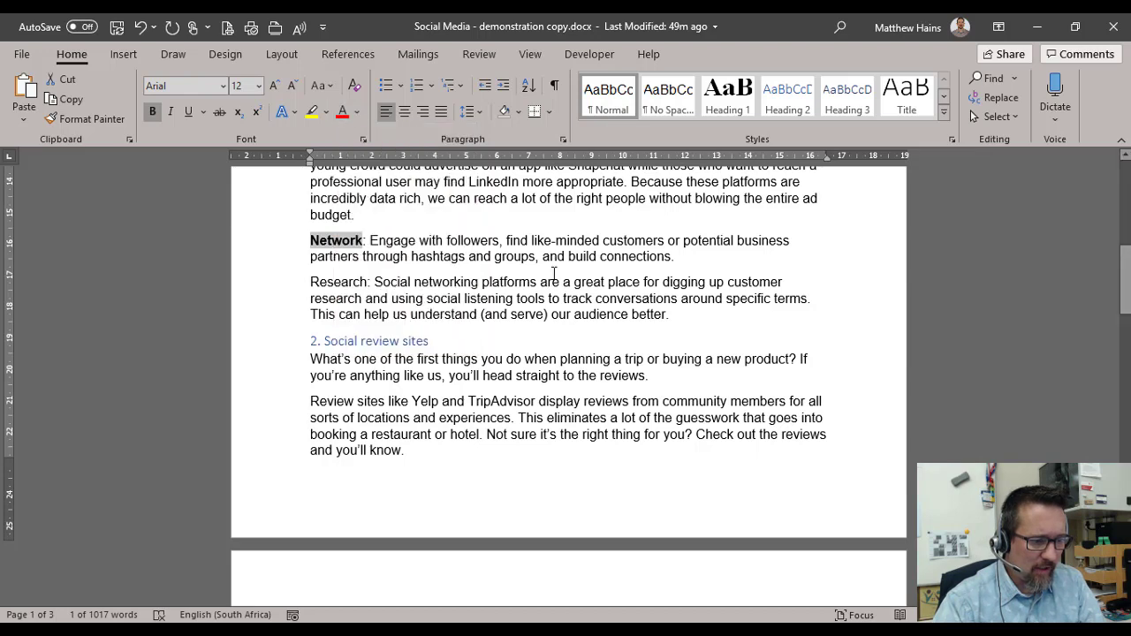
left_click(358, 114)
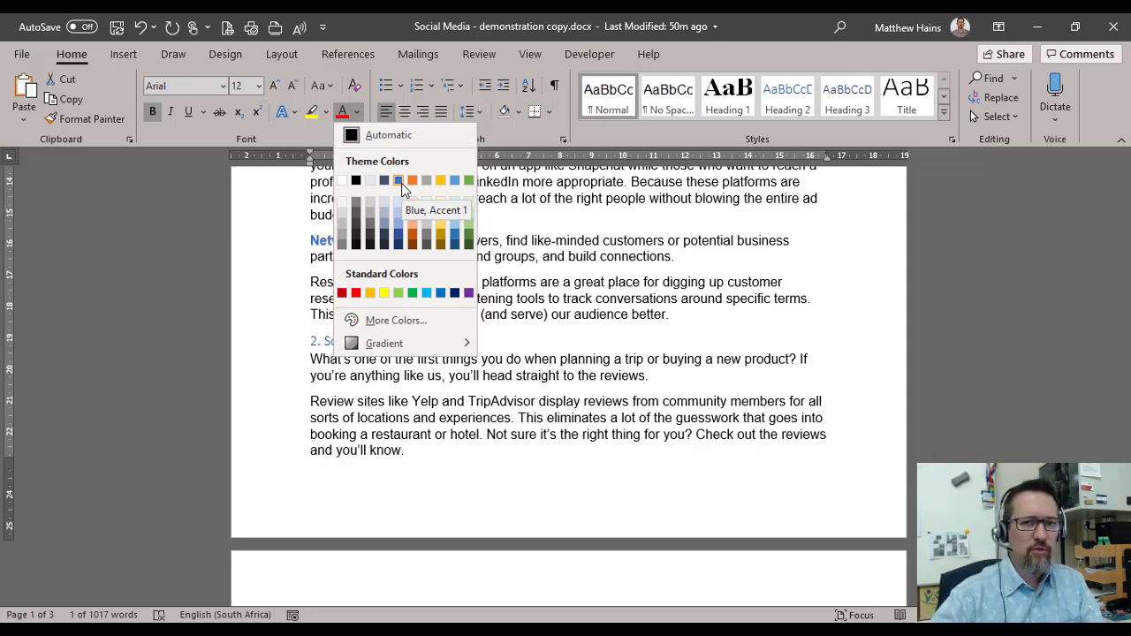
left_click(441, 294)
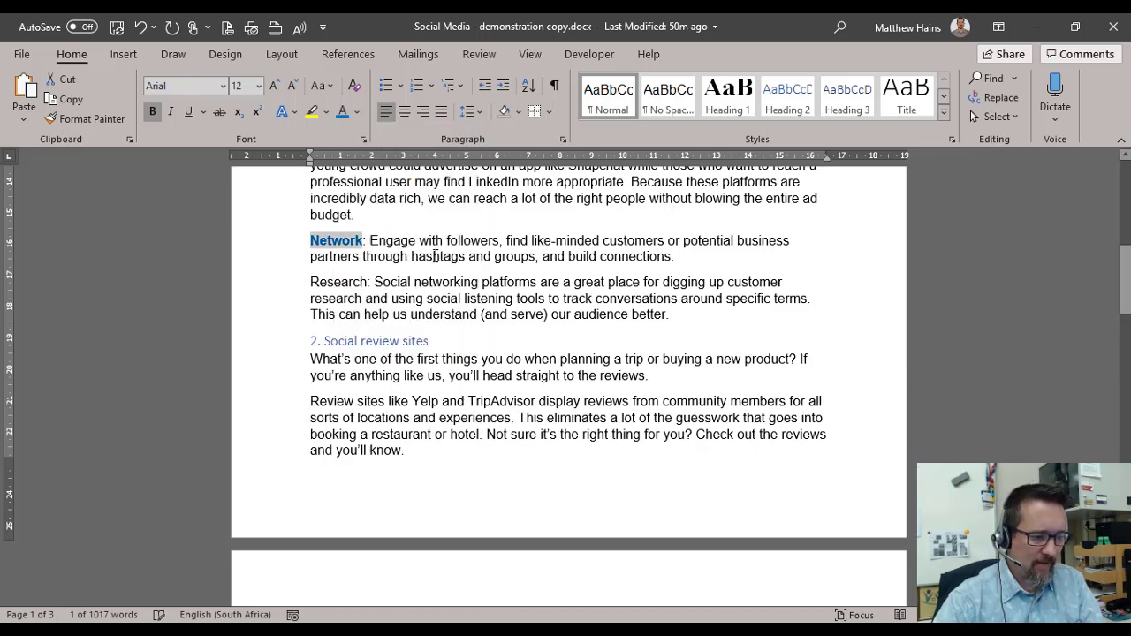
Step: Compare the formatting of Network with the word Research below it
left_click(344, 283)
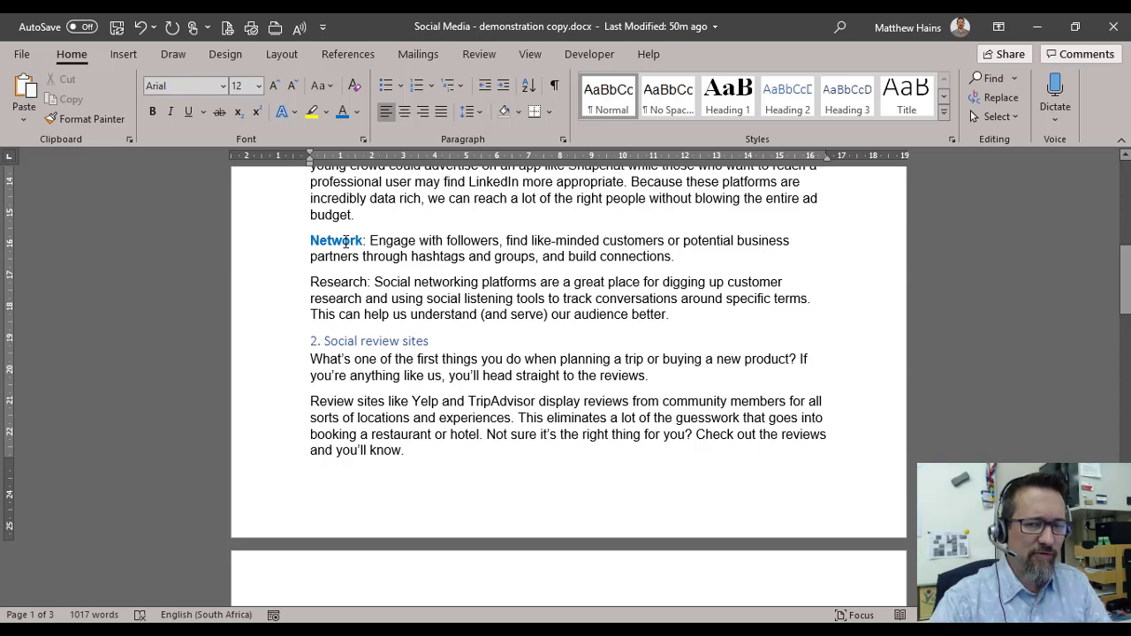
left_click(345, 240)
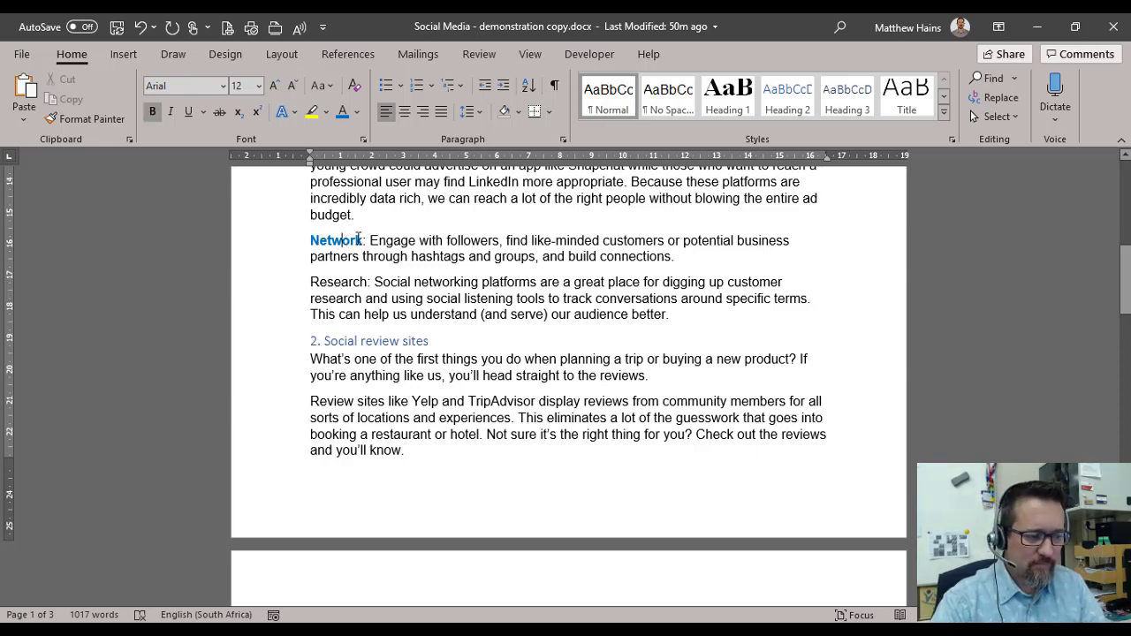
left_click(328, 283)
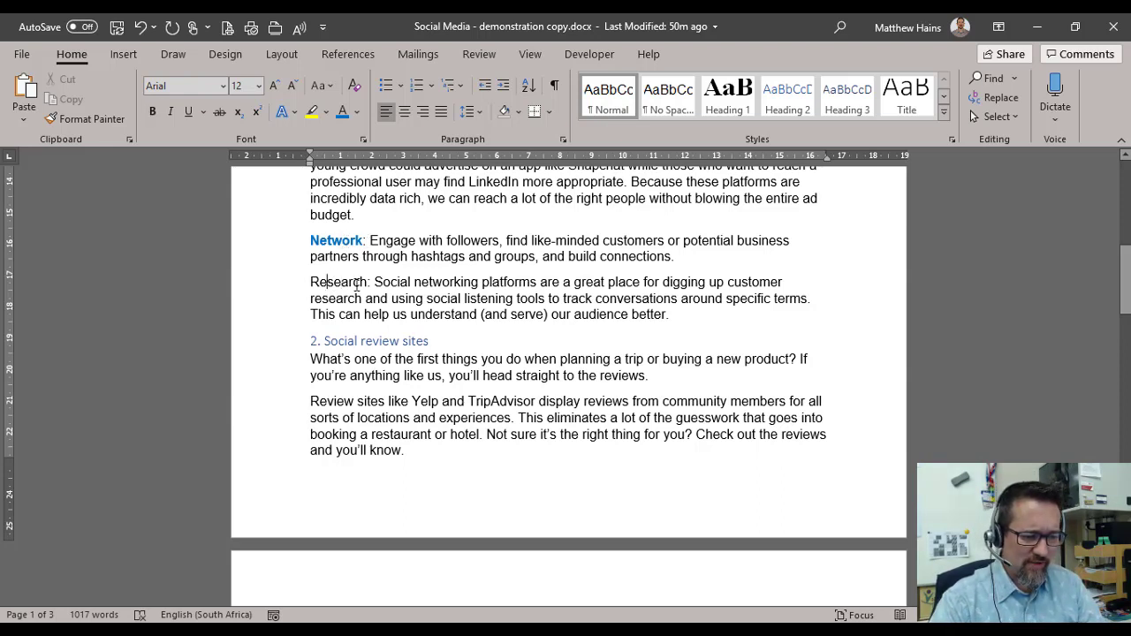
left_click(332, 241)
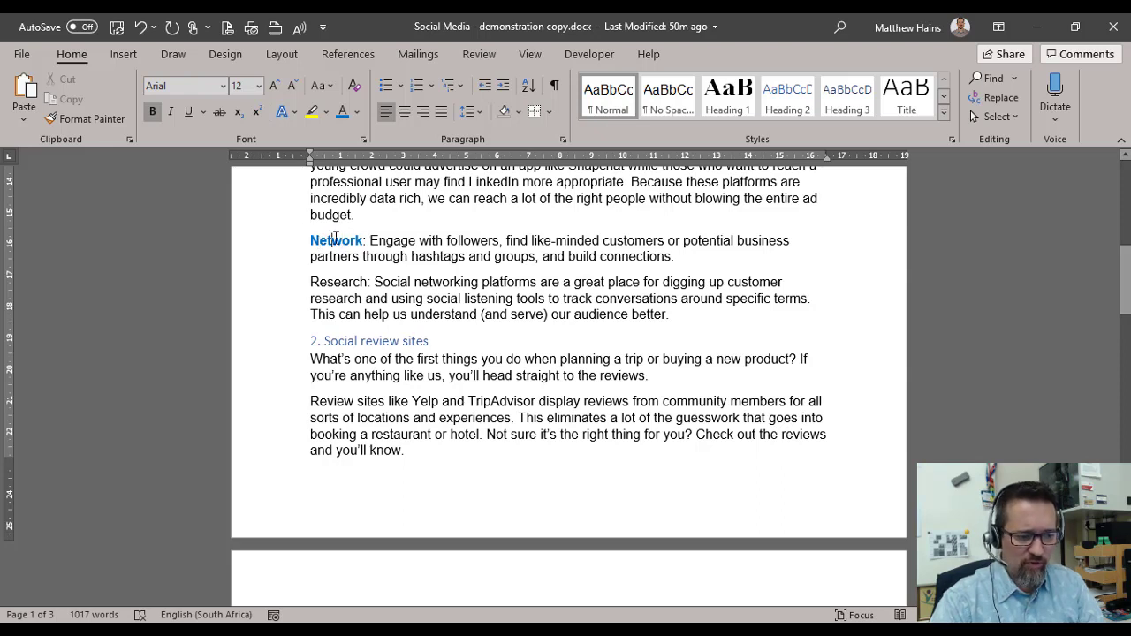
Step: Copy Network's bold blue formatting onto Research using Format Painter
double_click(336, 240)
left_click(337, 242)
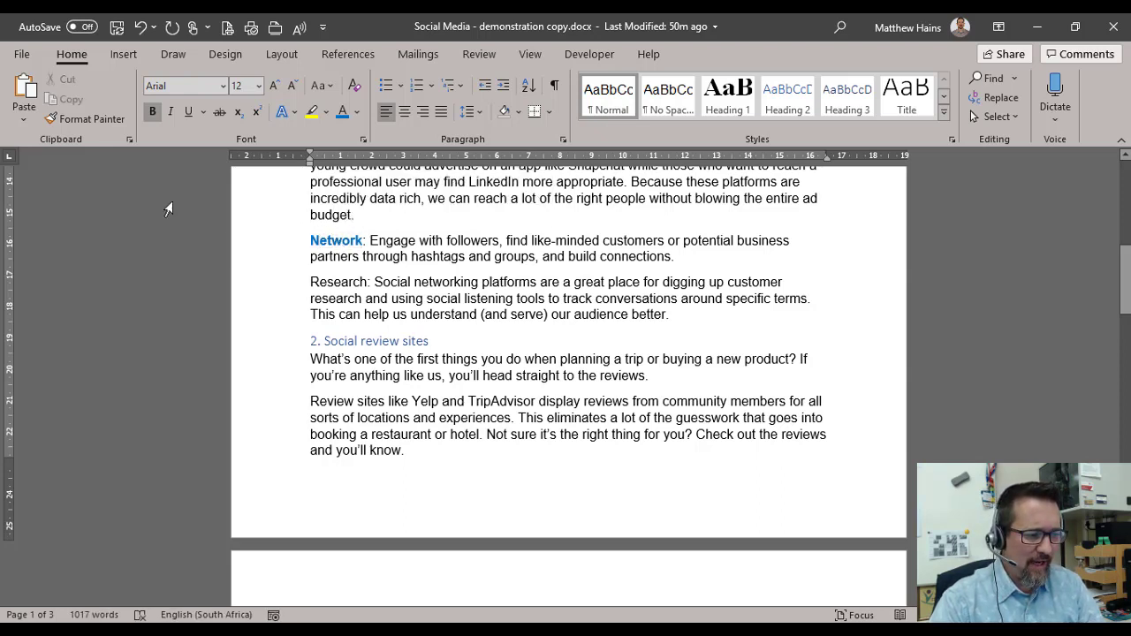
left_click(91, 122)
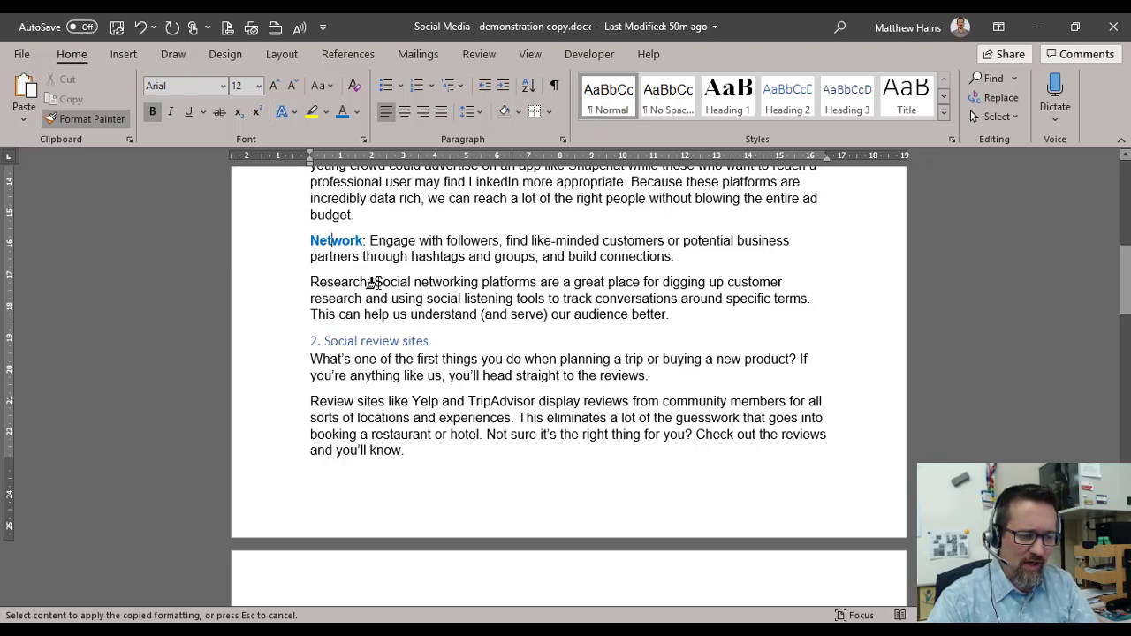
left_click(334, 281)
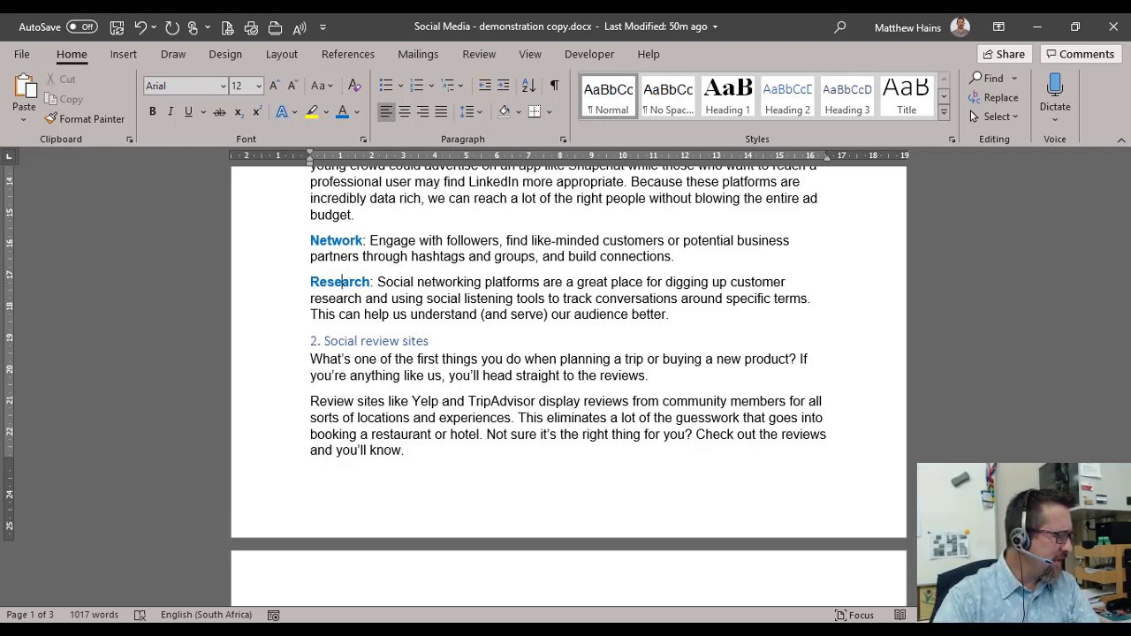
Step: Bullet the 'Understand the customer's perspective' and 'Solve problems' paragraphs under 'It helps them:'
scroll(518, 353, "down", 5)
scroll(456, 359, "down", 1)
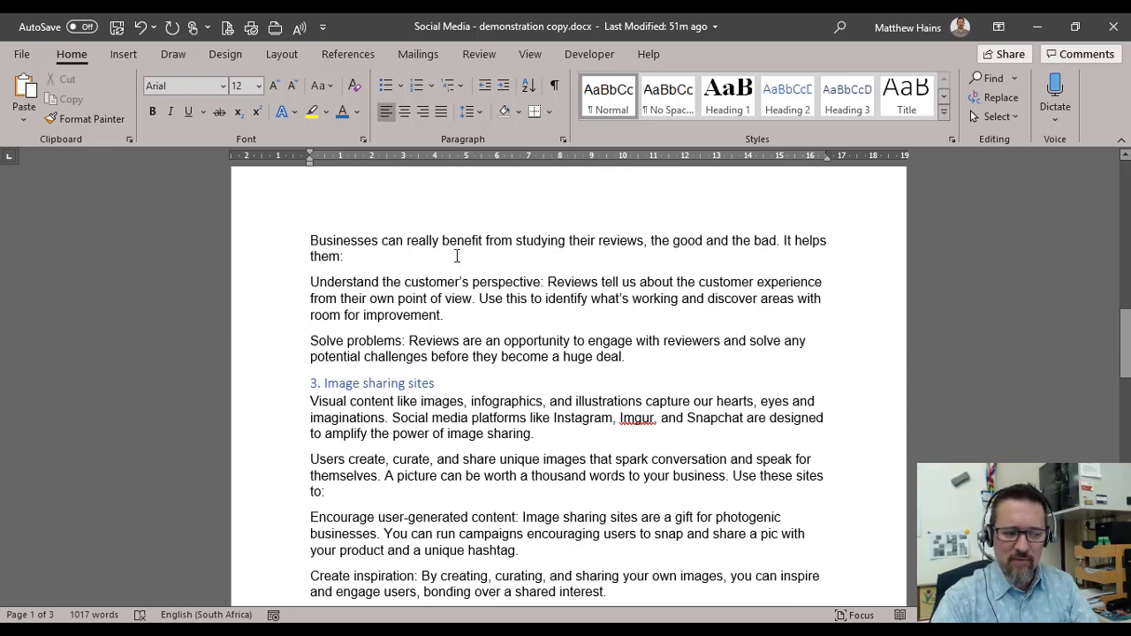
left_click(353, 256)
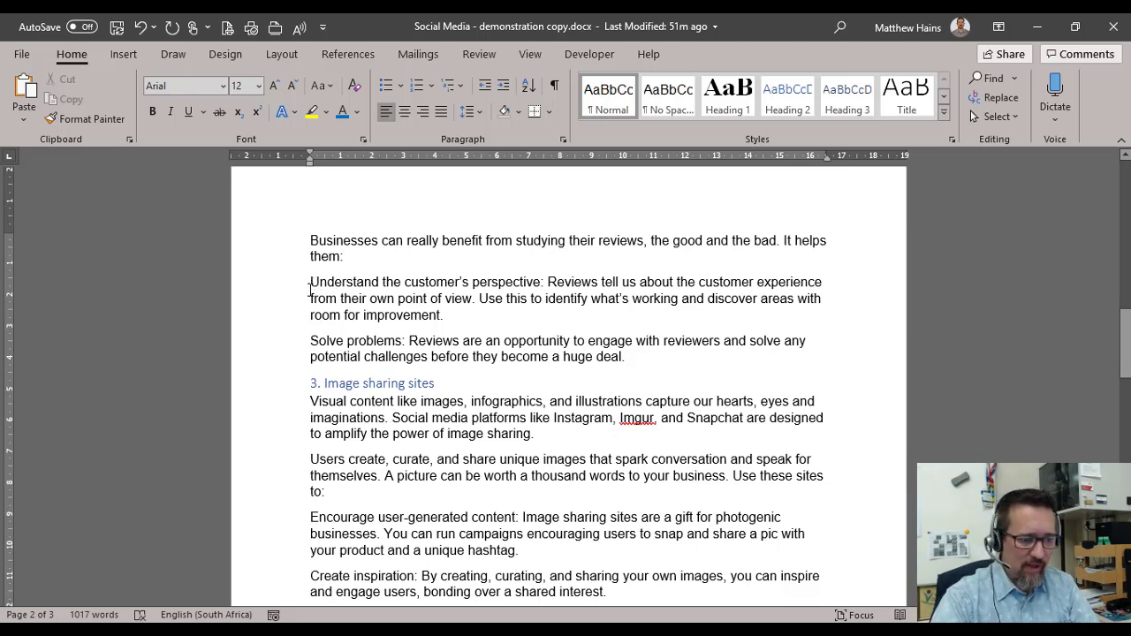
left_click_drag(340, 283, 628, 359)
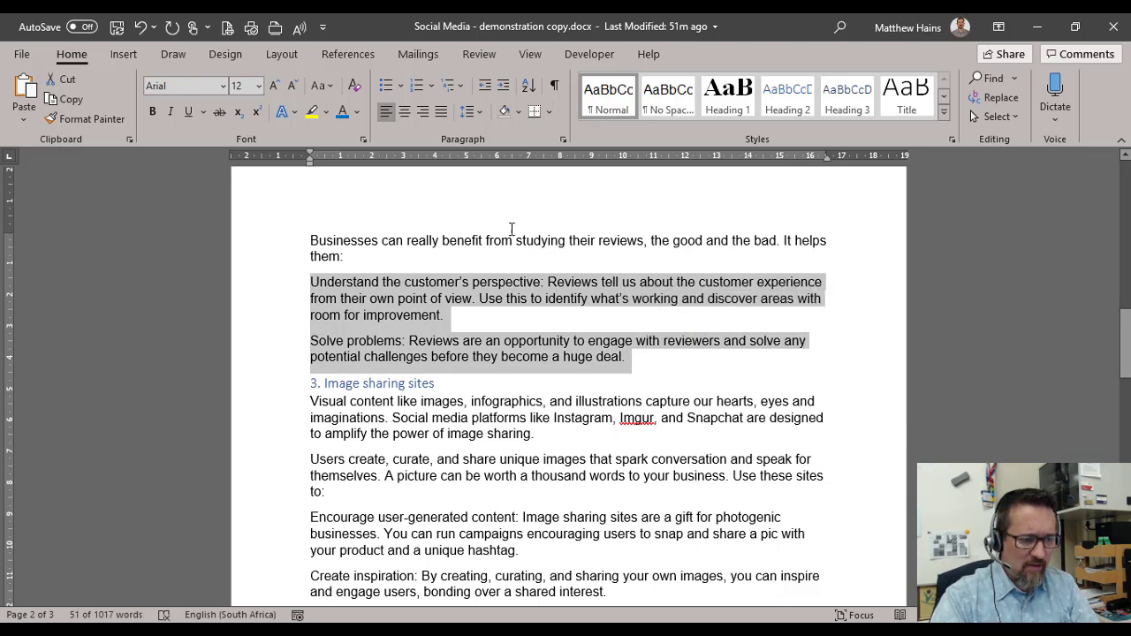
left_click(386, 86)
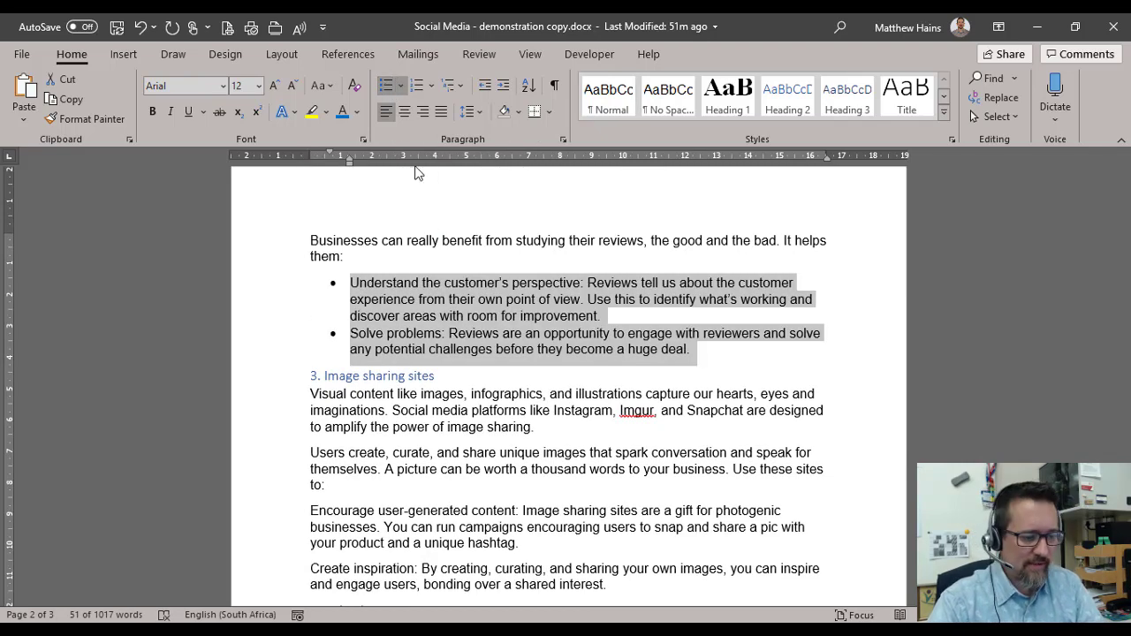
left_click(511, 340)
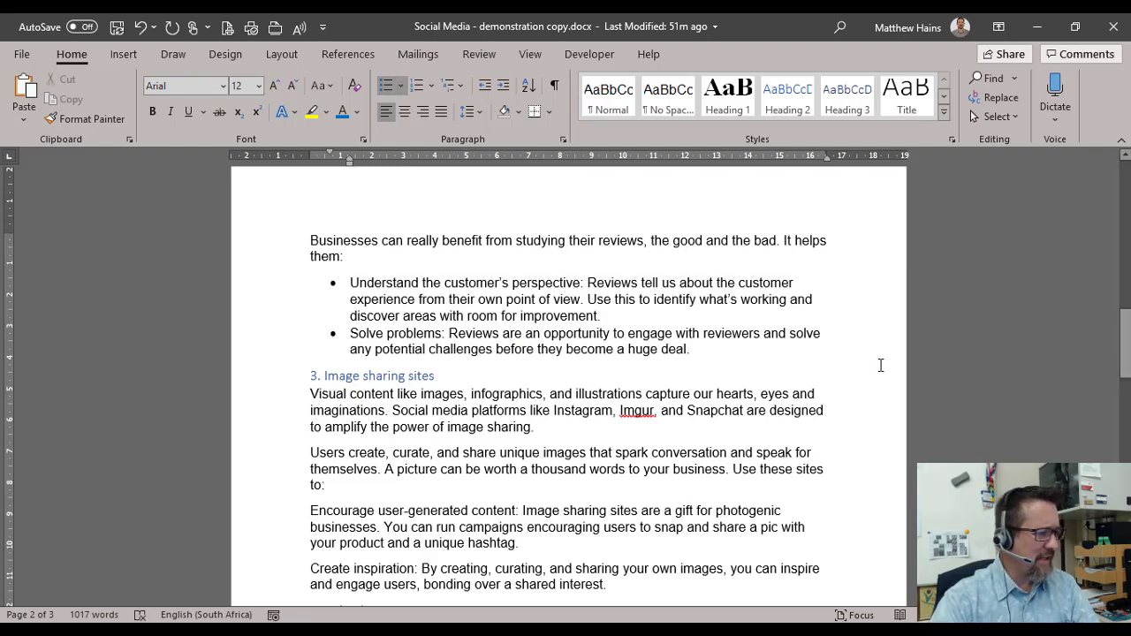
Step: Bullet the 'Encourage user-generated content' and 'Create inspiration' paragraphs in section 3
scroll(630, 329, "down", 2)
scroll(630, 329, "down", 8)
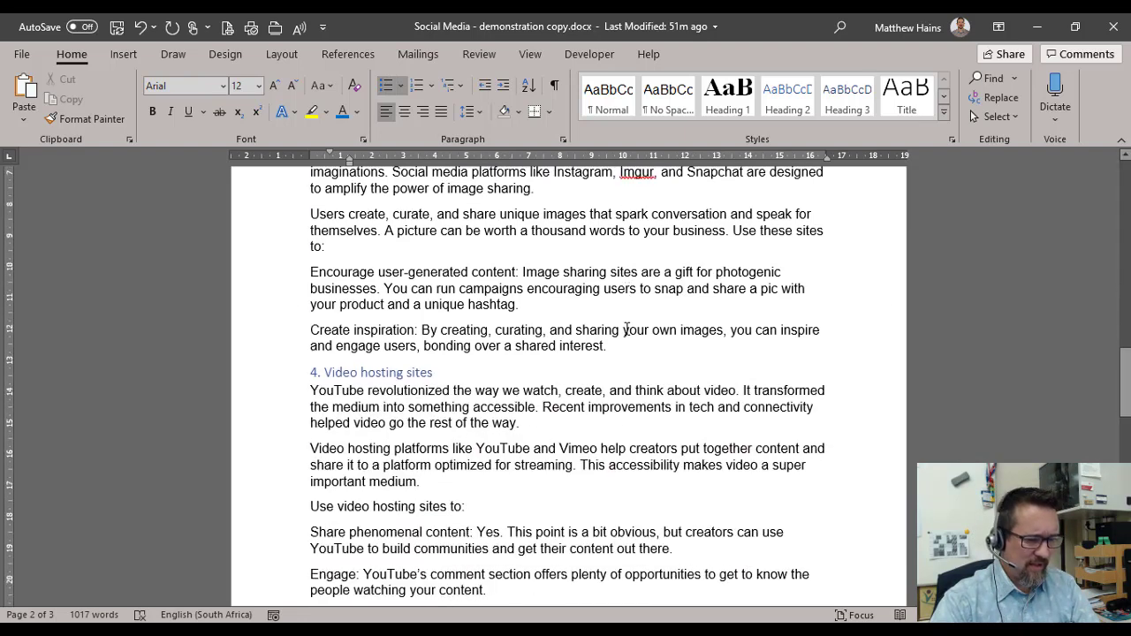
scroll(627, 329, "down", 10)
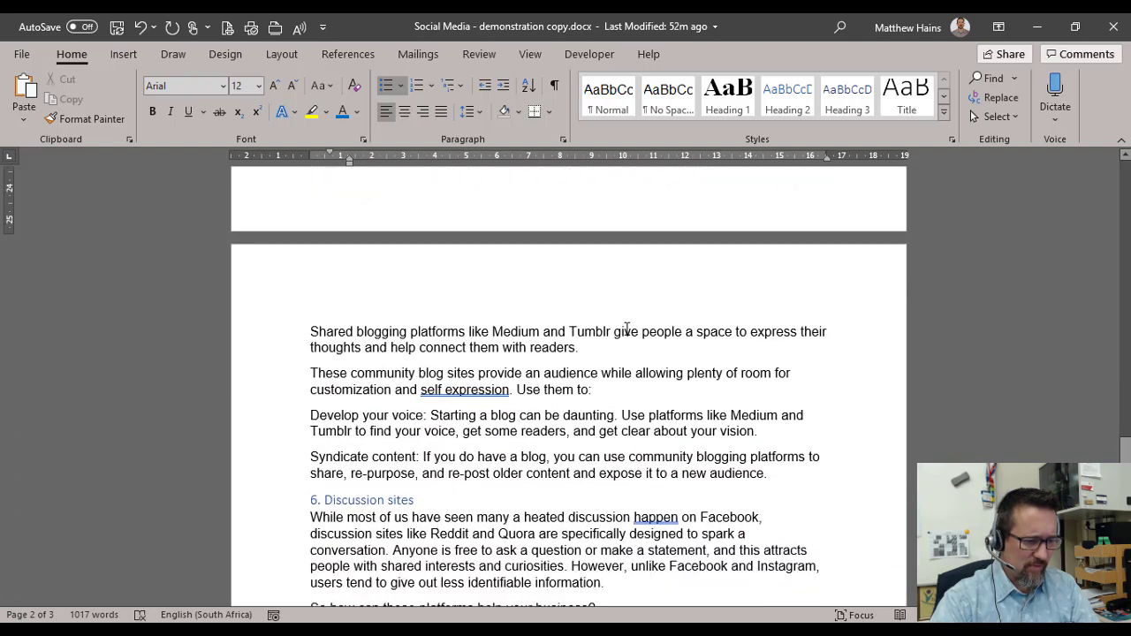
scroll(626, 329, "up", 6)
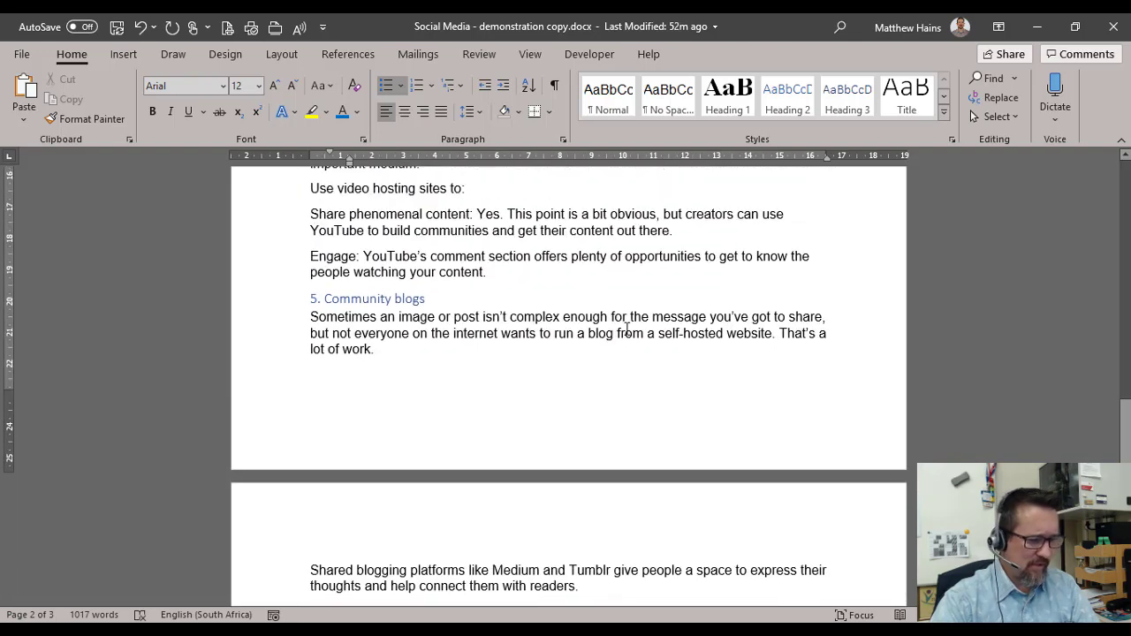
scroll(627, 329, "up", 9)
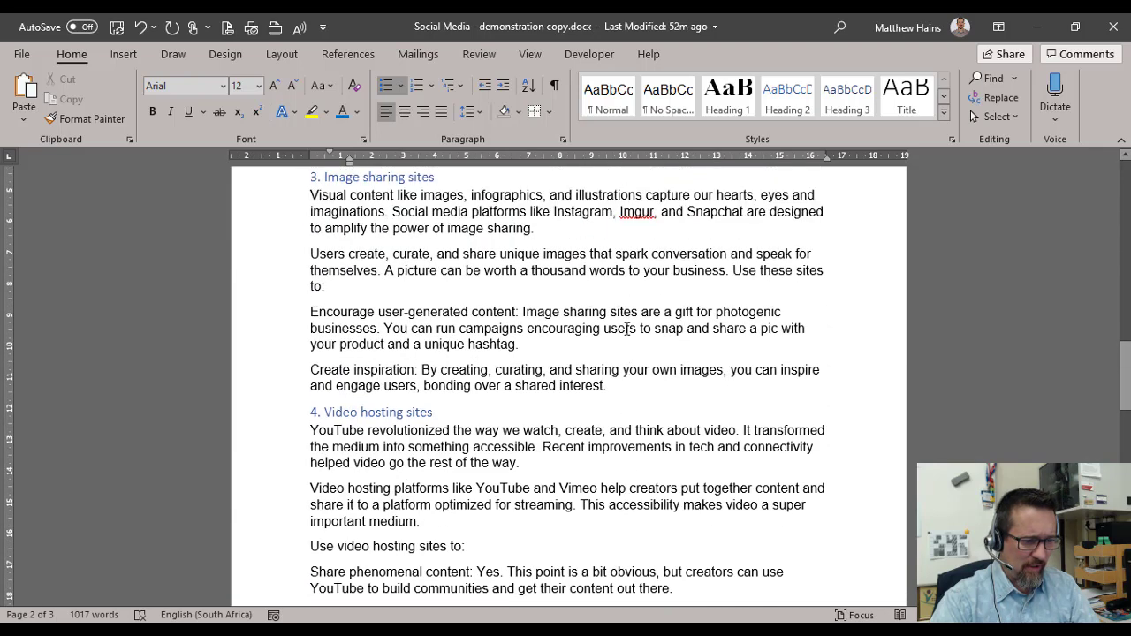
left_click(373, 268)
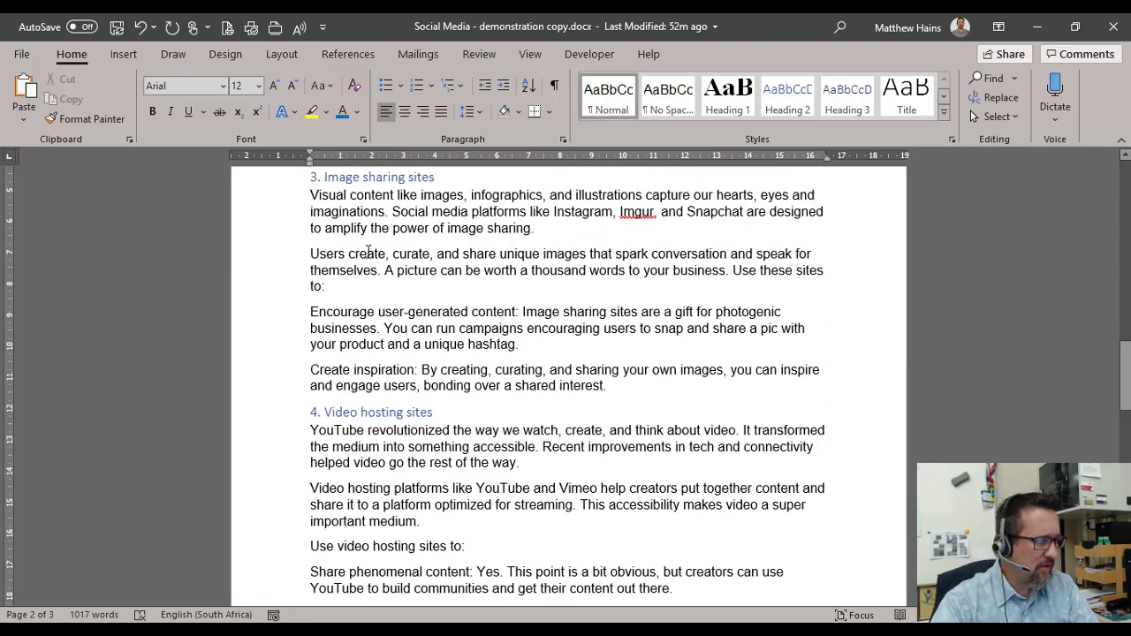
left_click(410, 272)
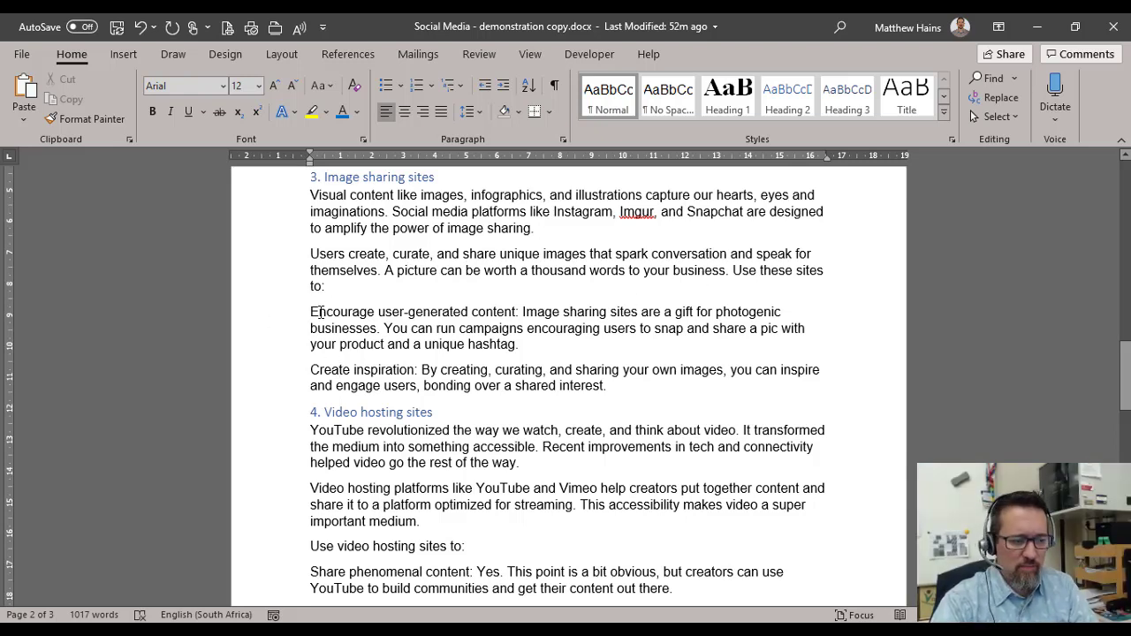
left_click_drag(310, 311, 616, 389)
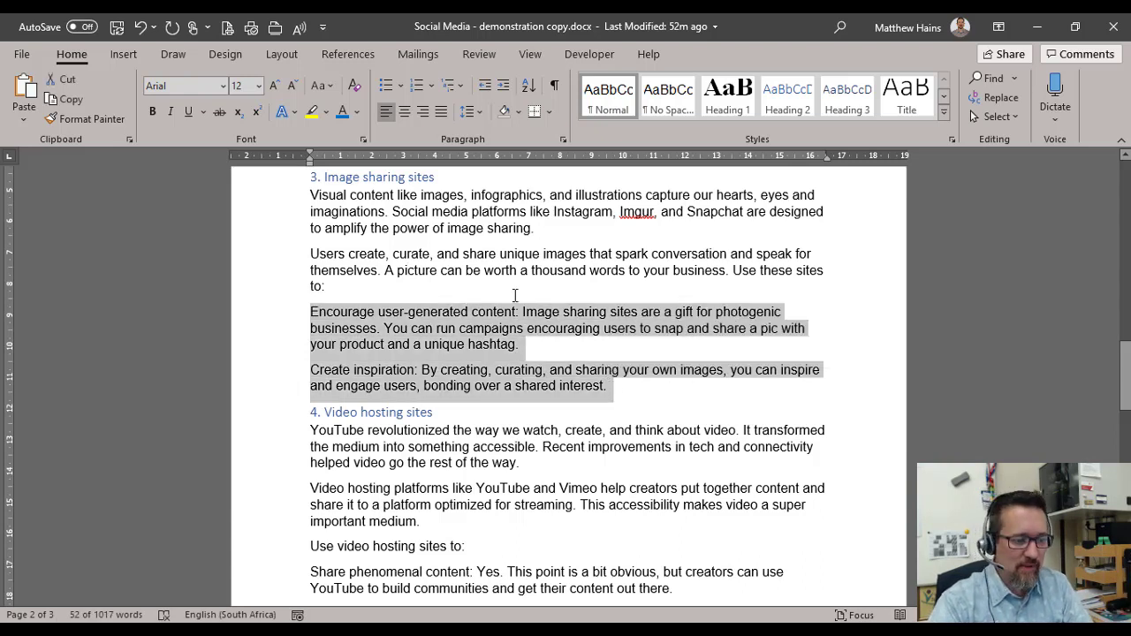
left_click(385, 85)
left_click(643, 379)
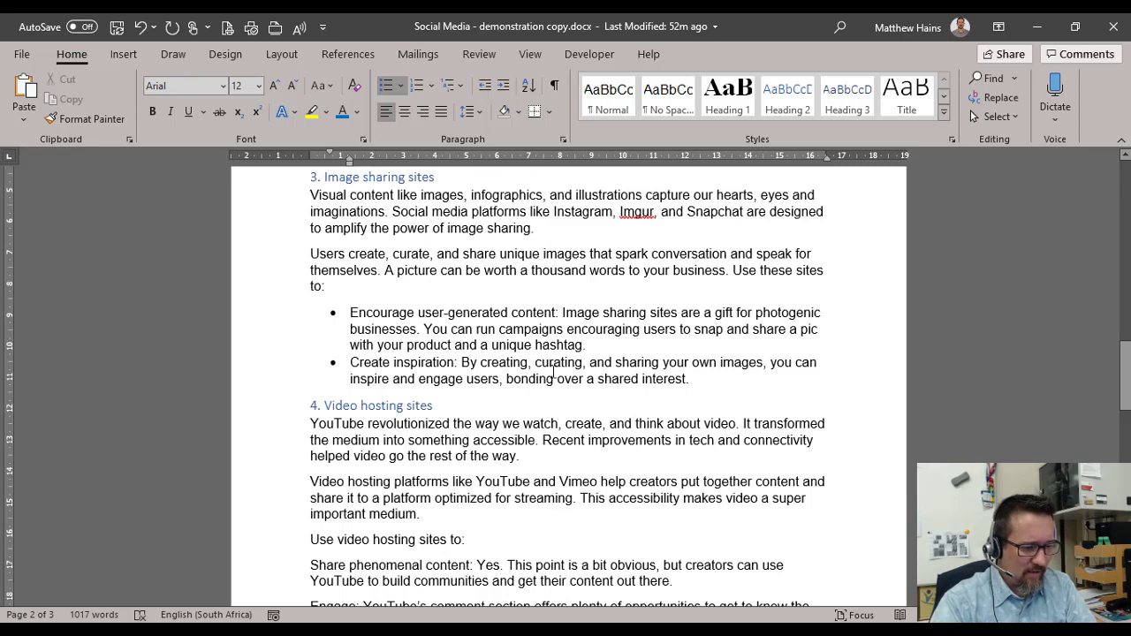
scroll(593, 376, "down", 1)
scroll(592, 376, "up", 2)
scroll(592, 375, "down", 7)
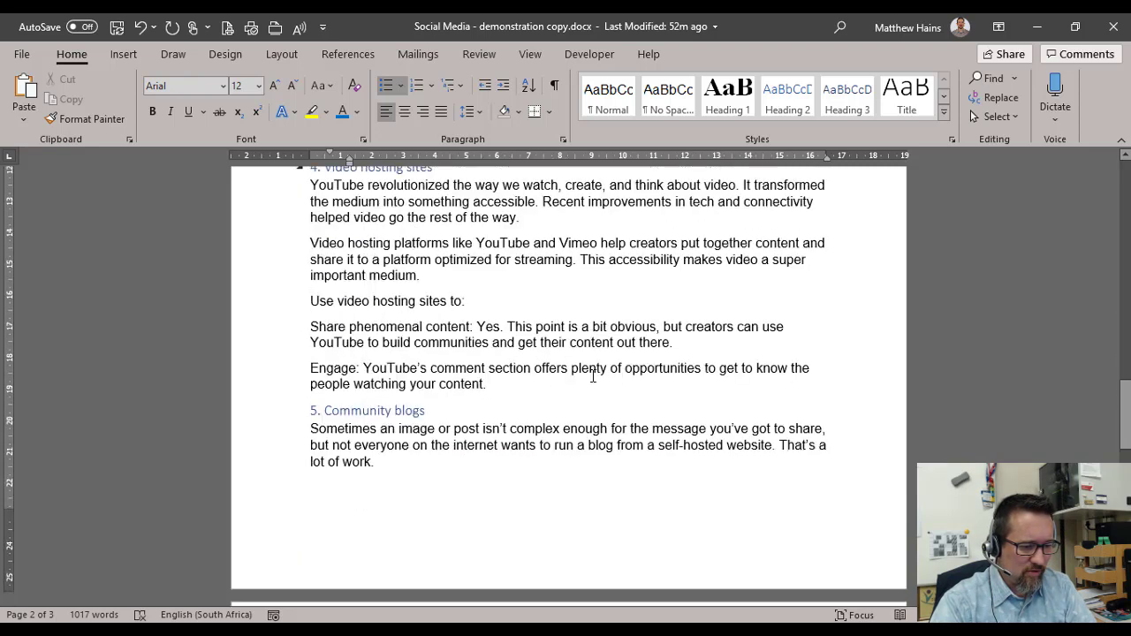
scroll(593, 376, "up", 1)
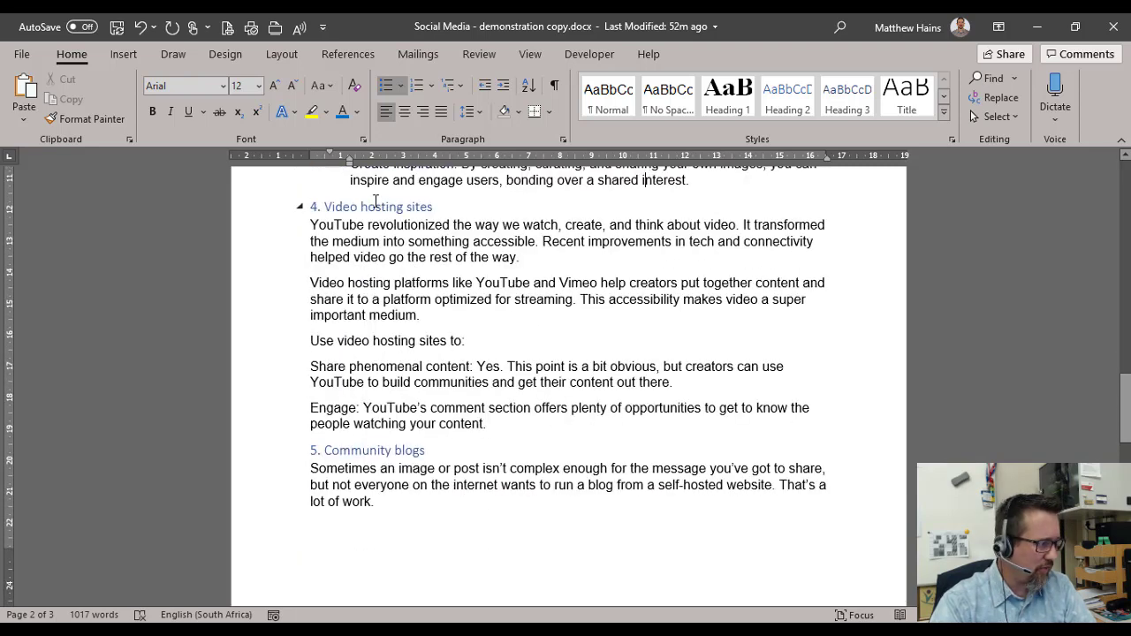
left_click(413, 408)
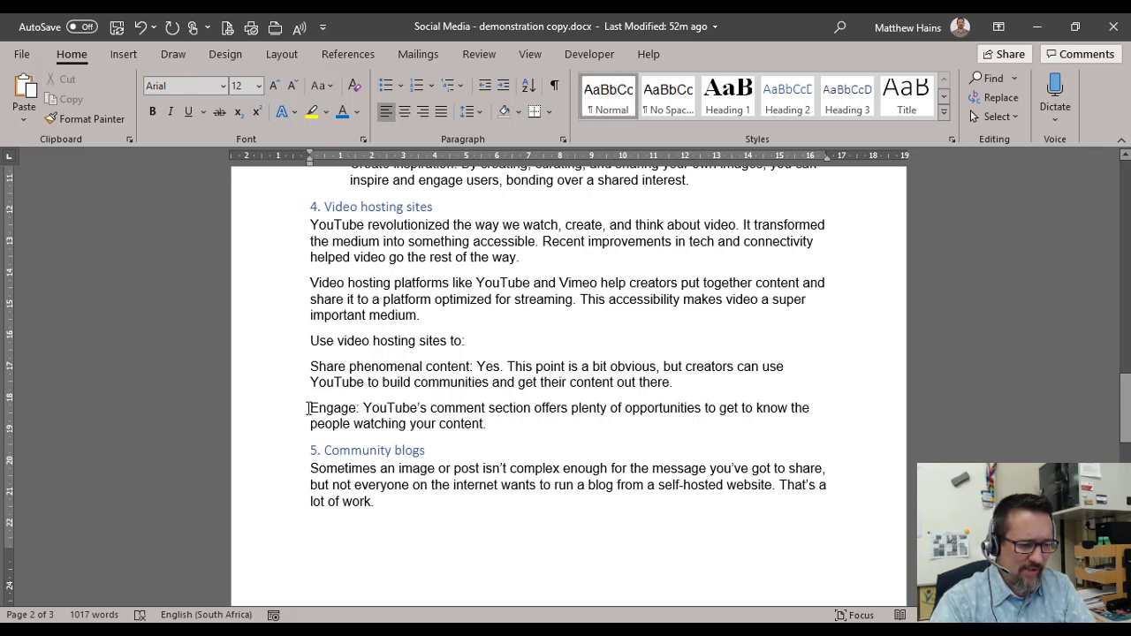
left_click_drag(307, 408, 489, 425)
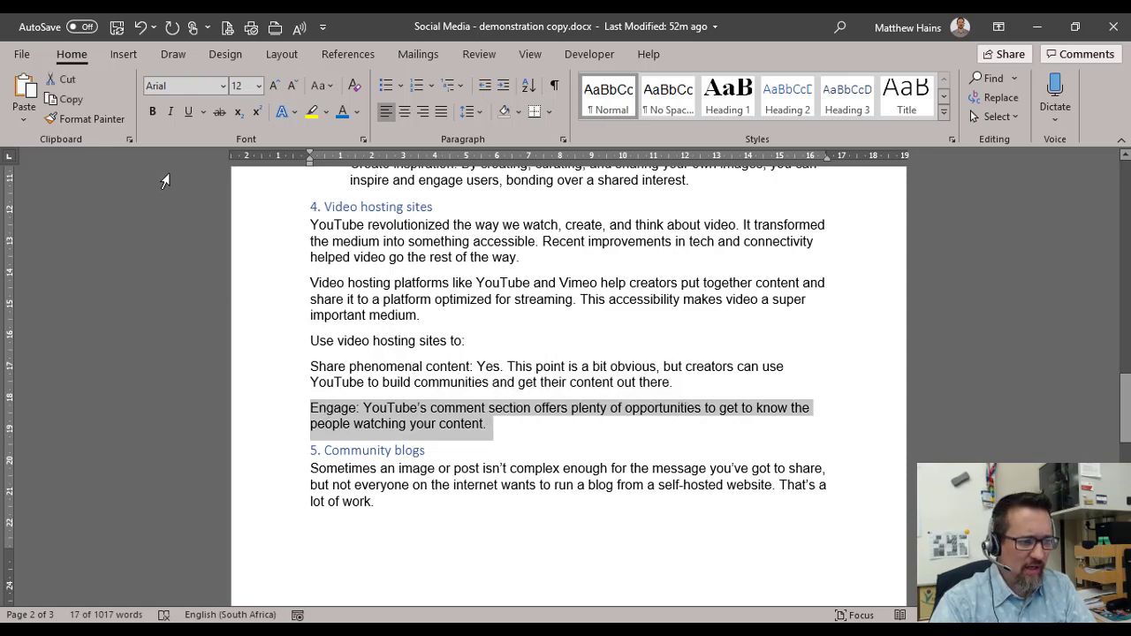
left_click(153, 112)
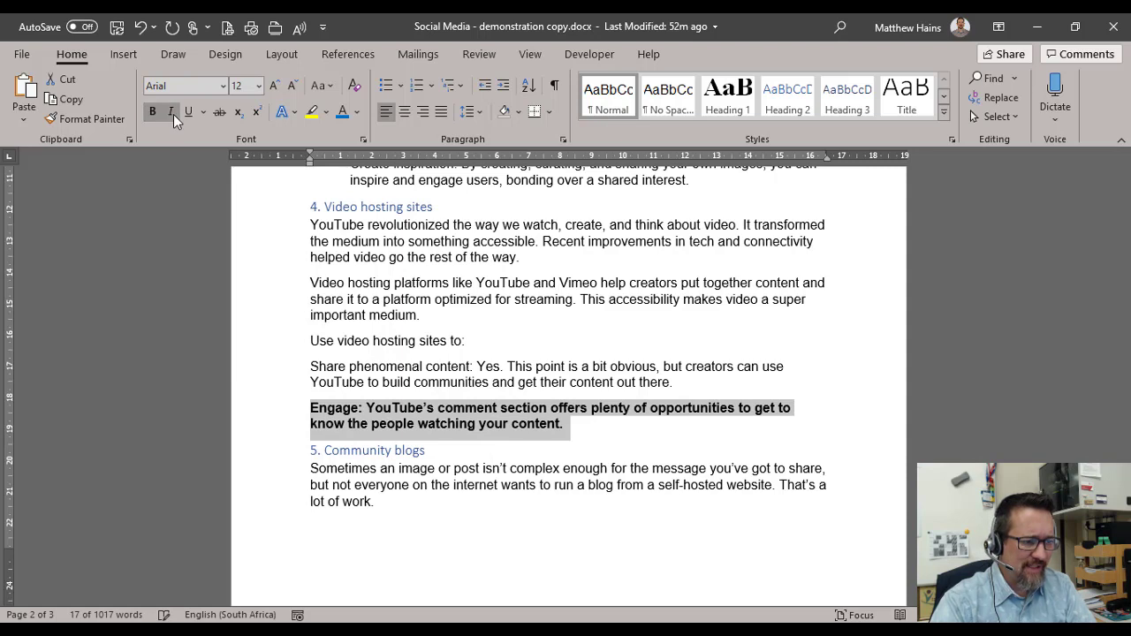
left_click(171, 112)
left_click(189, 112)
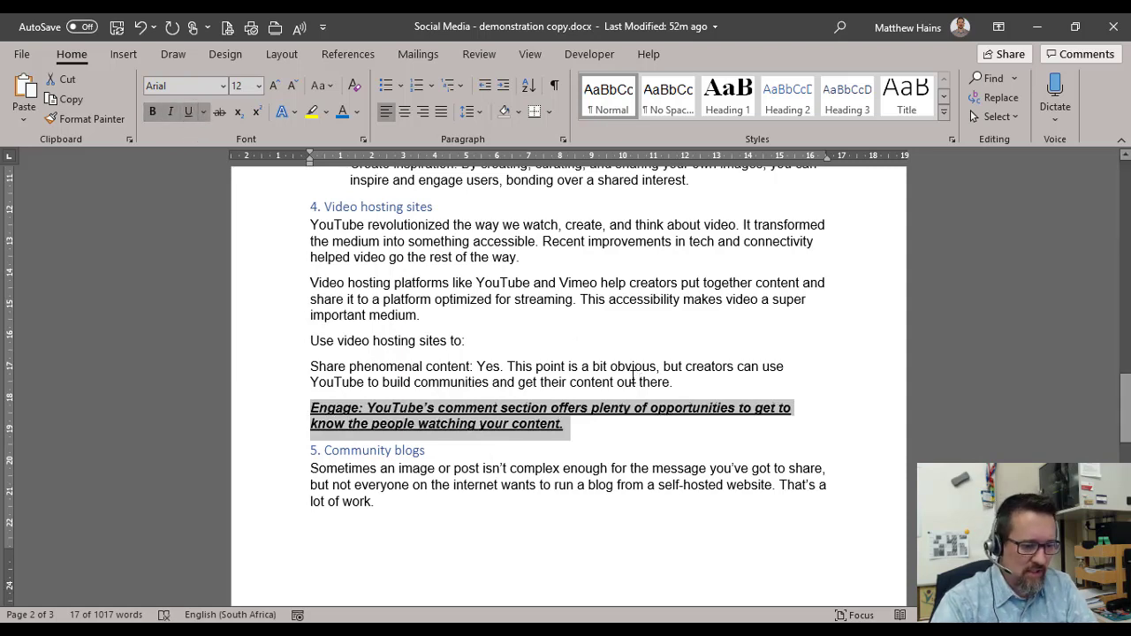
left_click(633, 378)
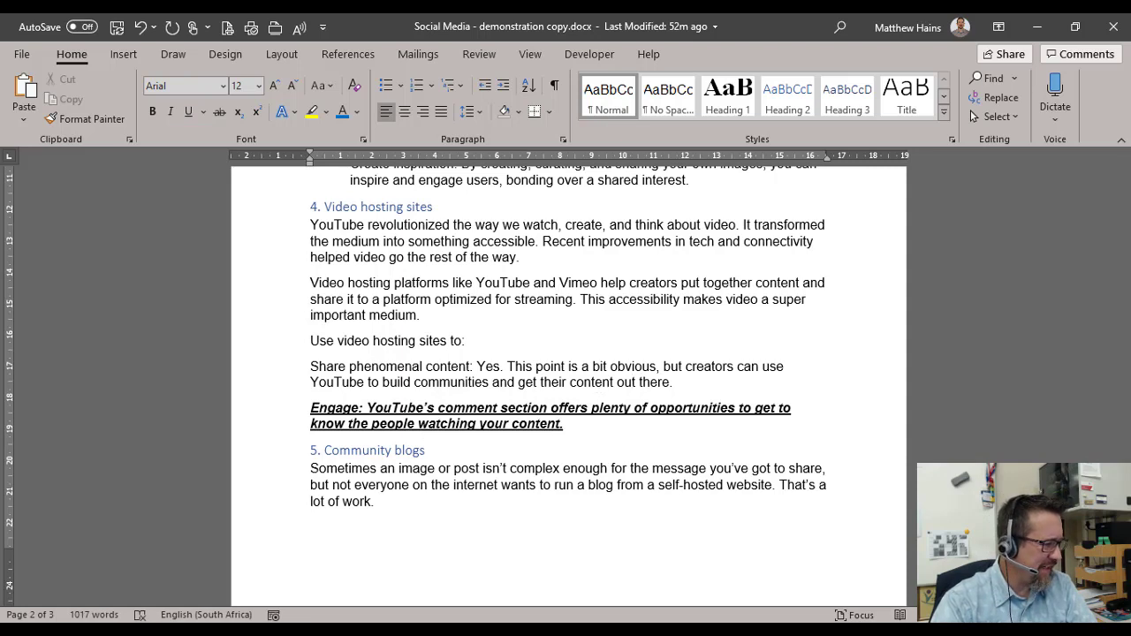
scroll(532, 452, "down", 3)
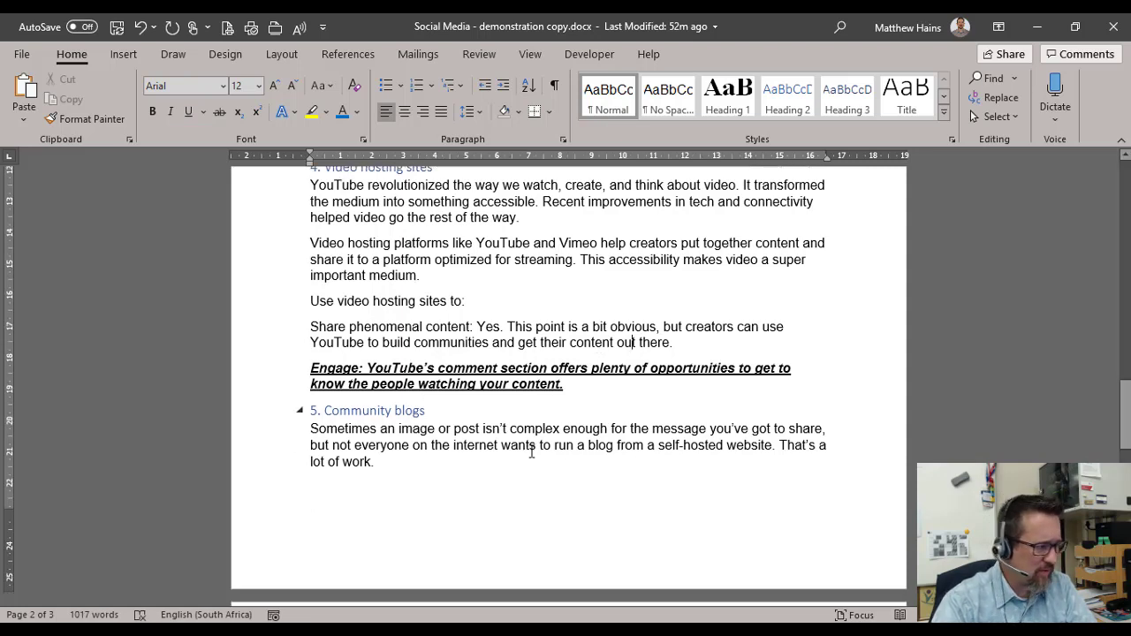
scroll(532, 452, "down", 7)
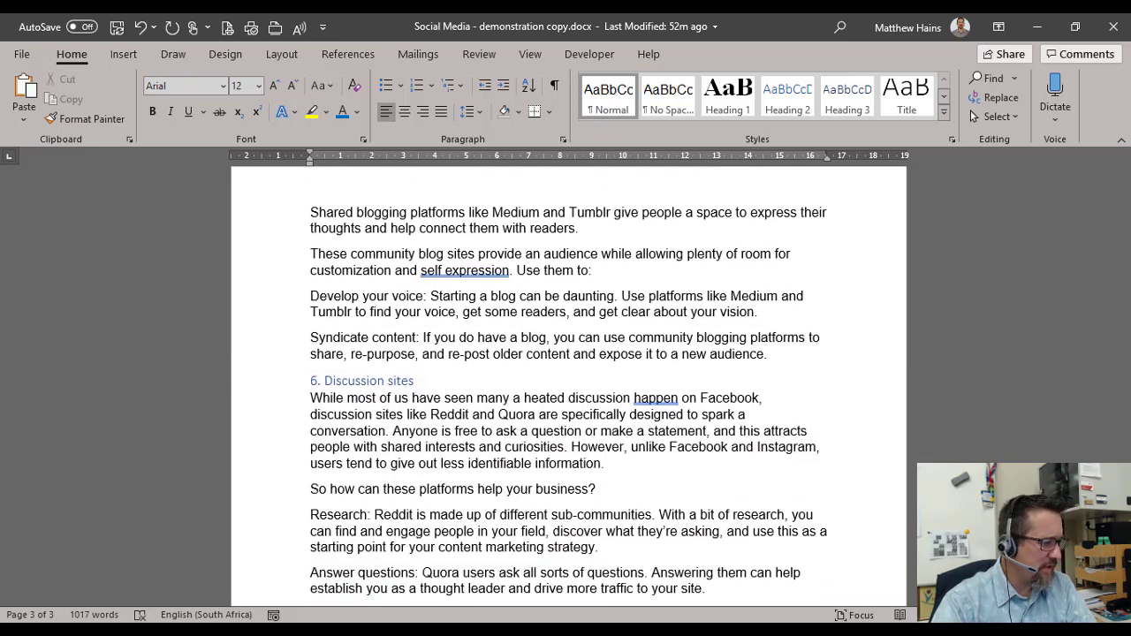
left_click(807, 462)
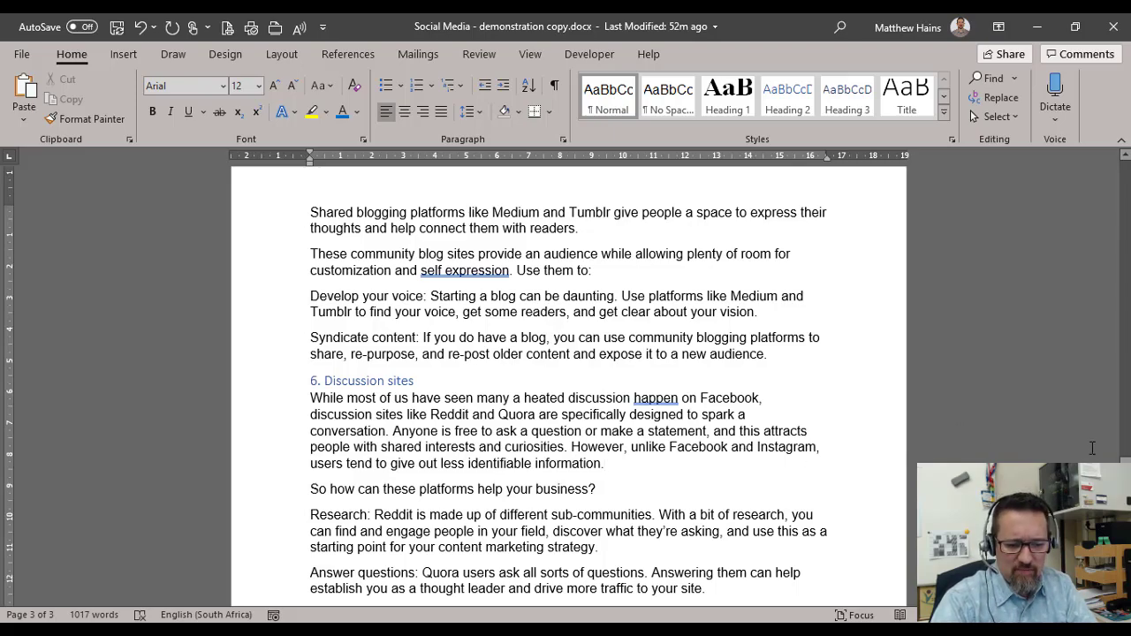
scroll(1116, 217, "up", 15)
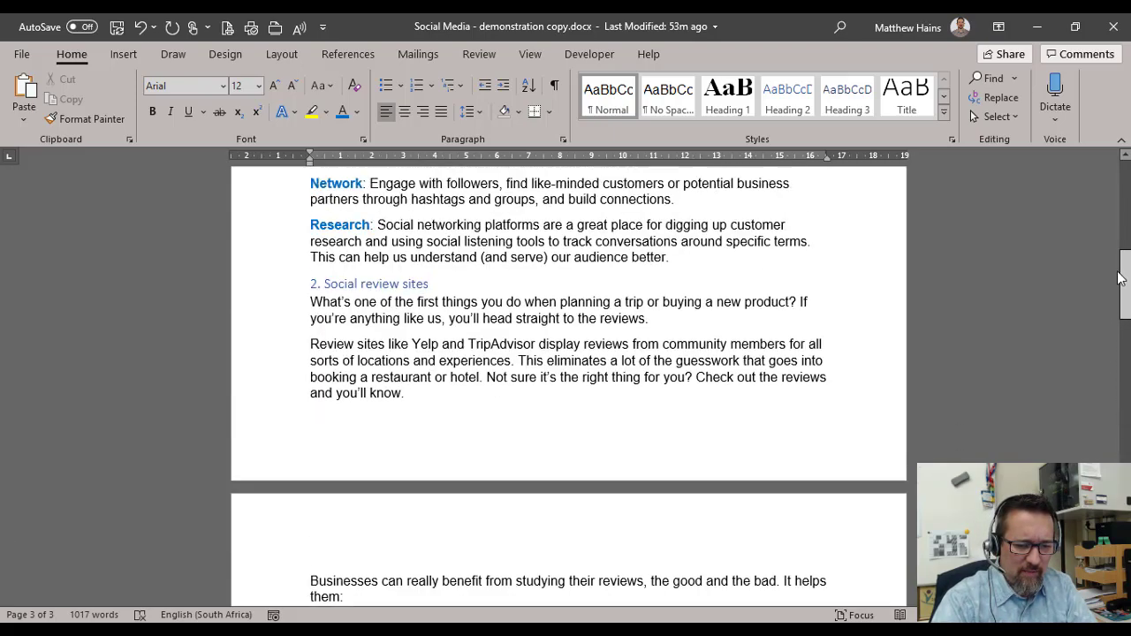
scroll(1115, 216, "up", 3)
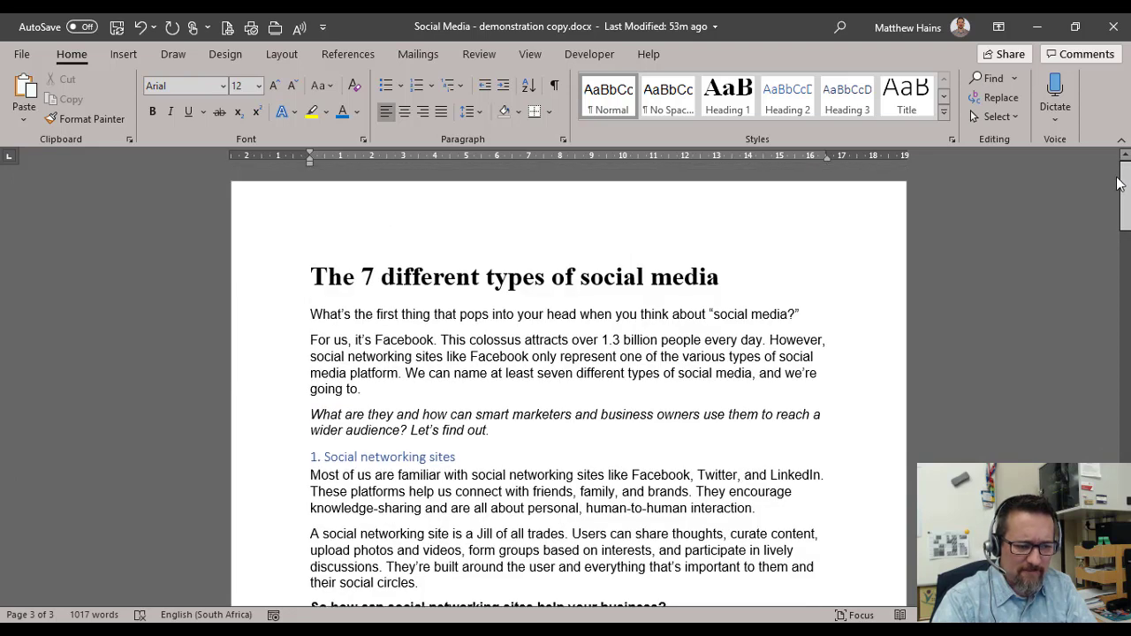
left_click(330, 314)
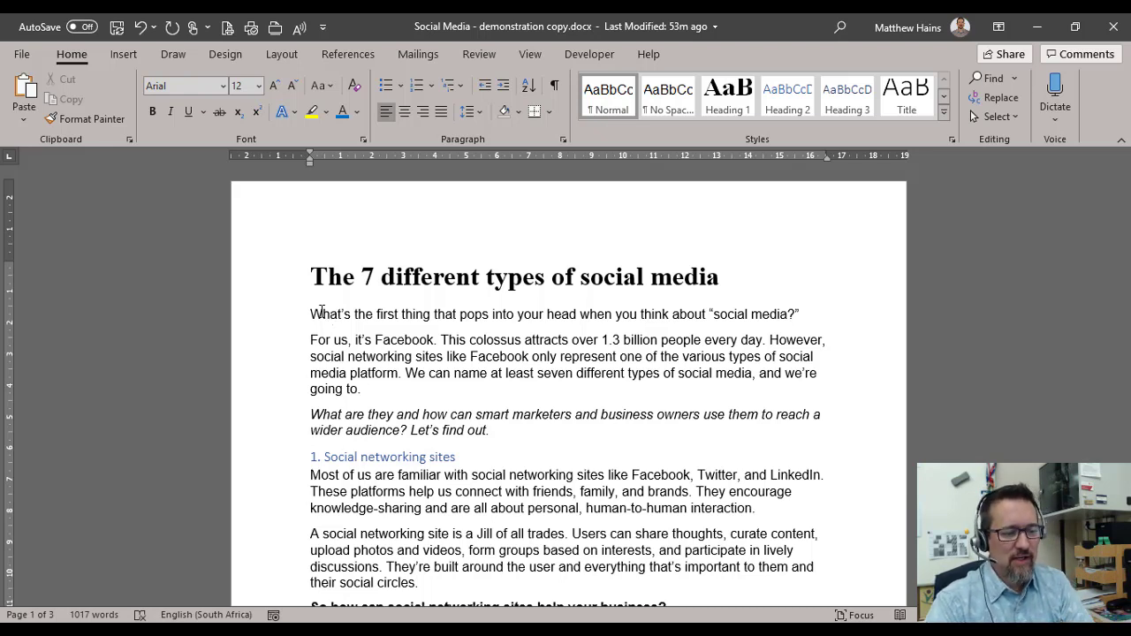
Step: Change the paper size from Letter to A4 (21 cm x 29.7 cm)
left_click(281, 55)
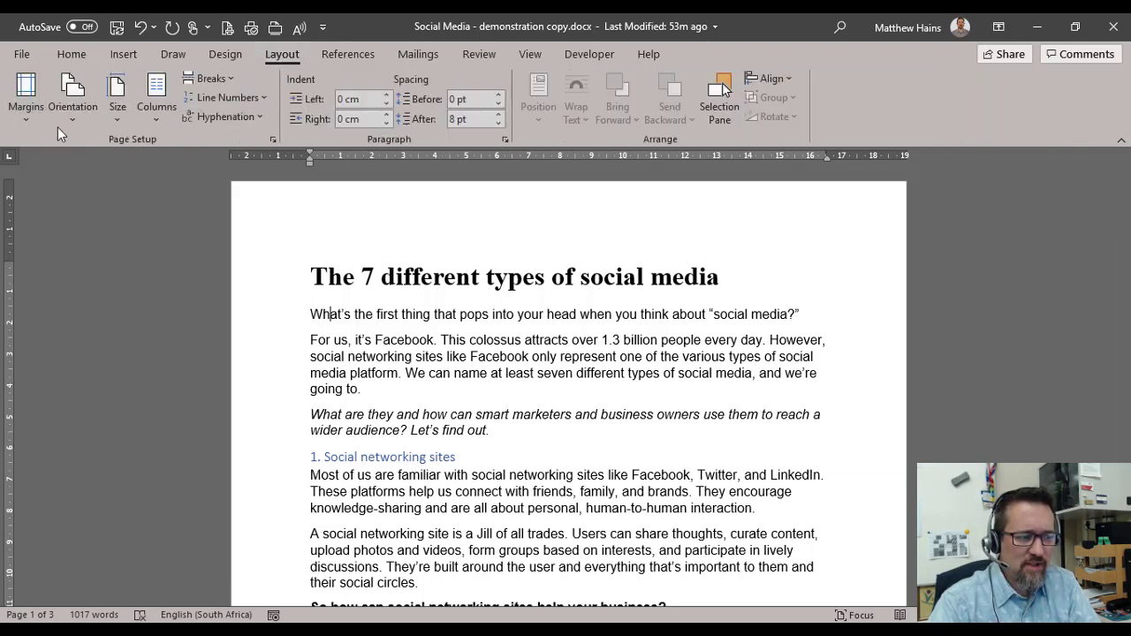
left_click(123, 121)
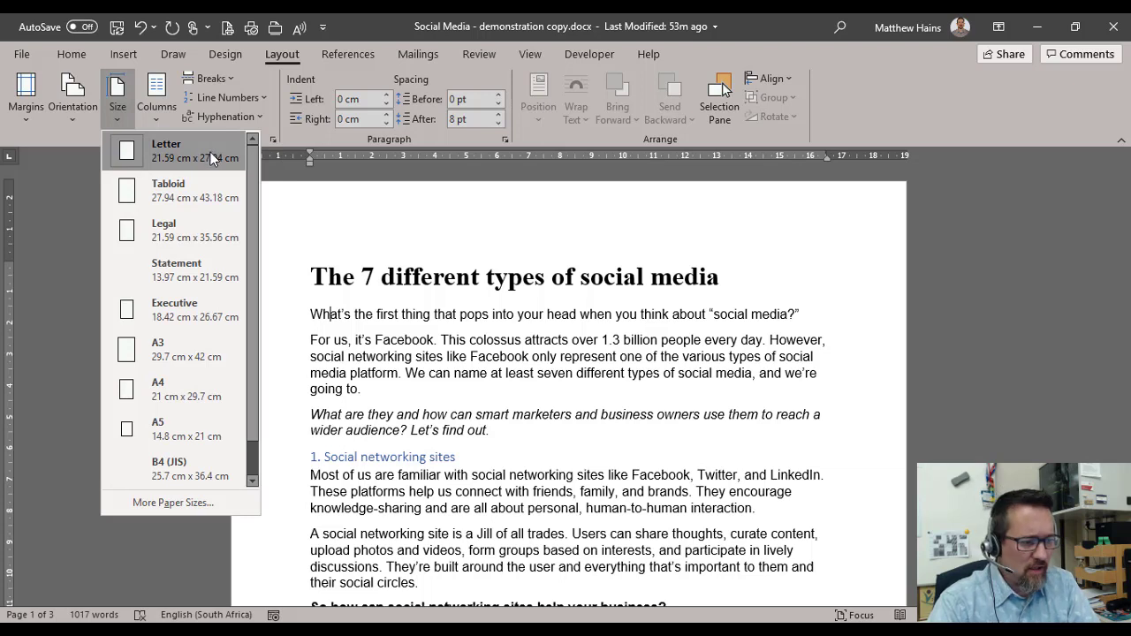
left_click(165, 394)
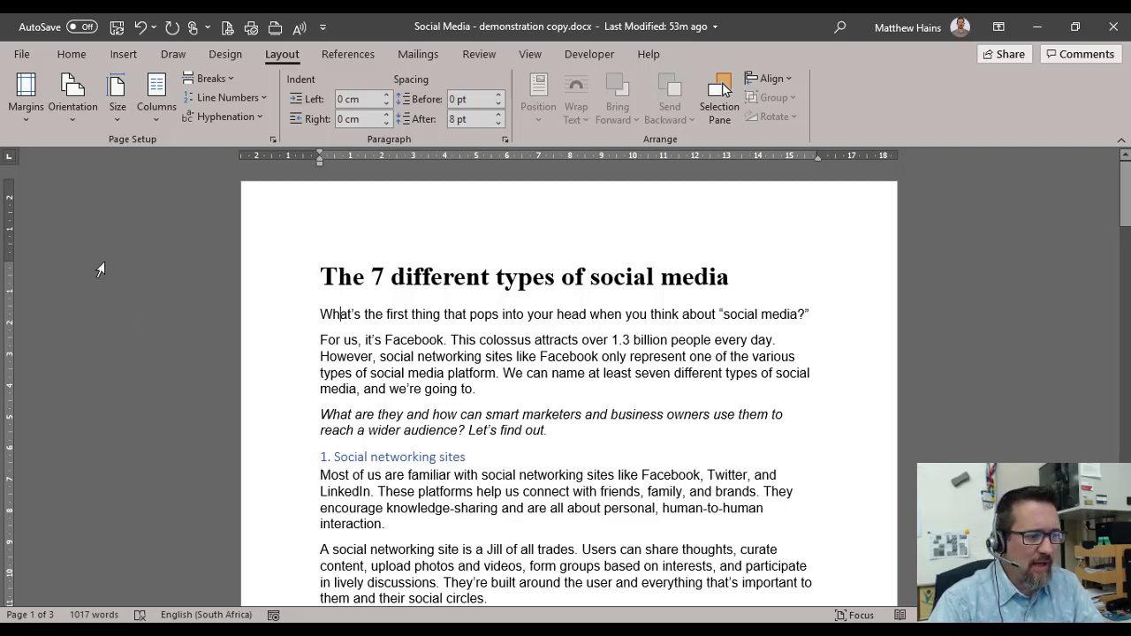
Step: Apply the Narrow margin preset (1.27 cm all sides), then return to the Home tab
left_click(34, 119)
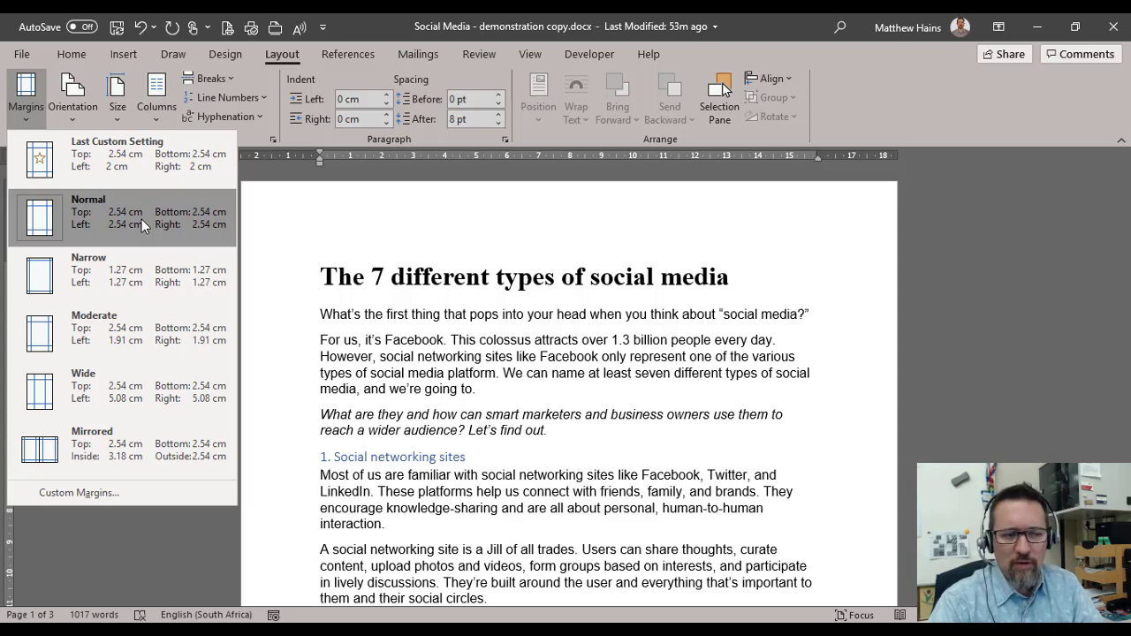
left_click(144, 271)
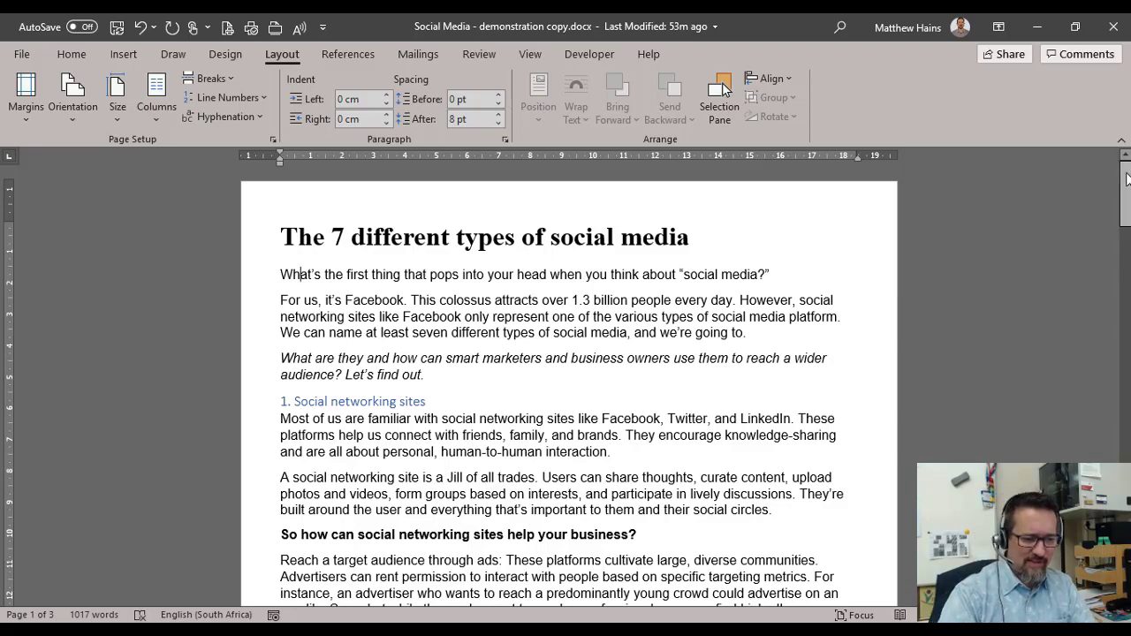
mouse_move(1128, 180)
left_mouse_down()
mouse_move(1125, 353)
mouse_move(1125, 157)
left_mouse_up()
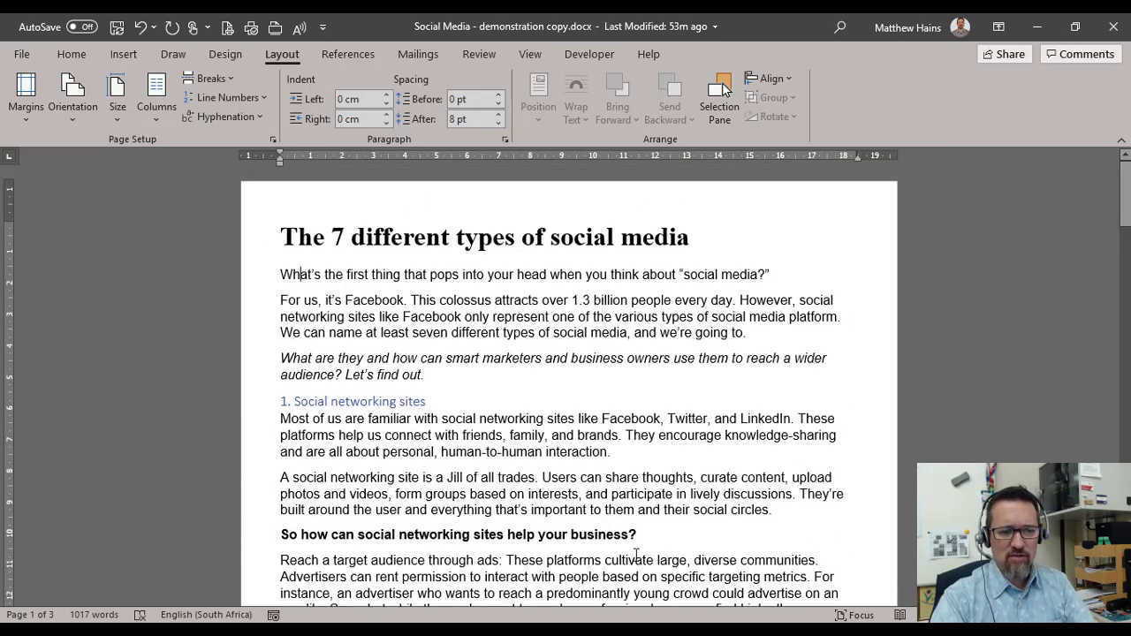
left_click(73, 54)
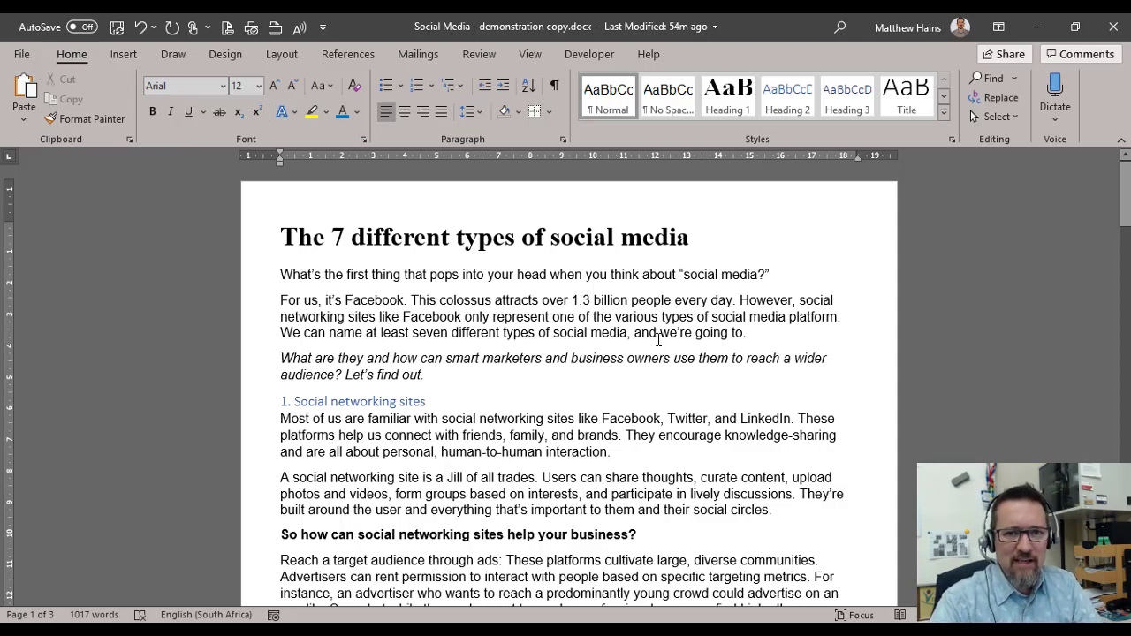
Step: Save the formatted article, then go to the Save As page to store a copy
left_click(119, 34)
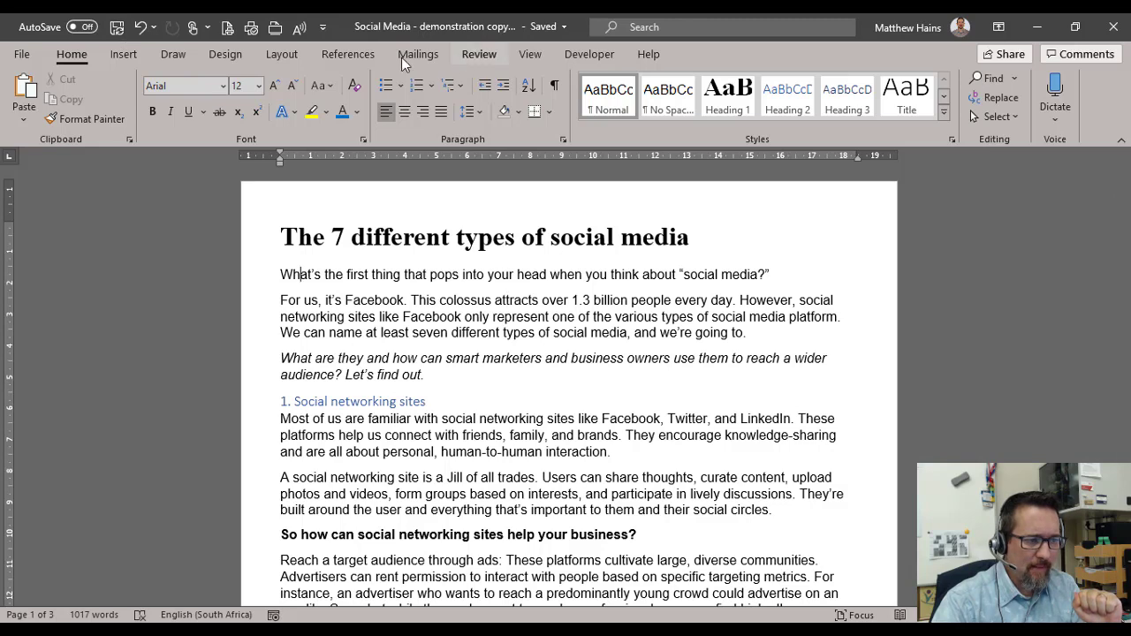
left_click(21, 54)
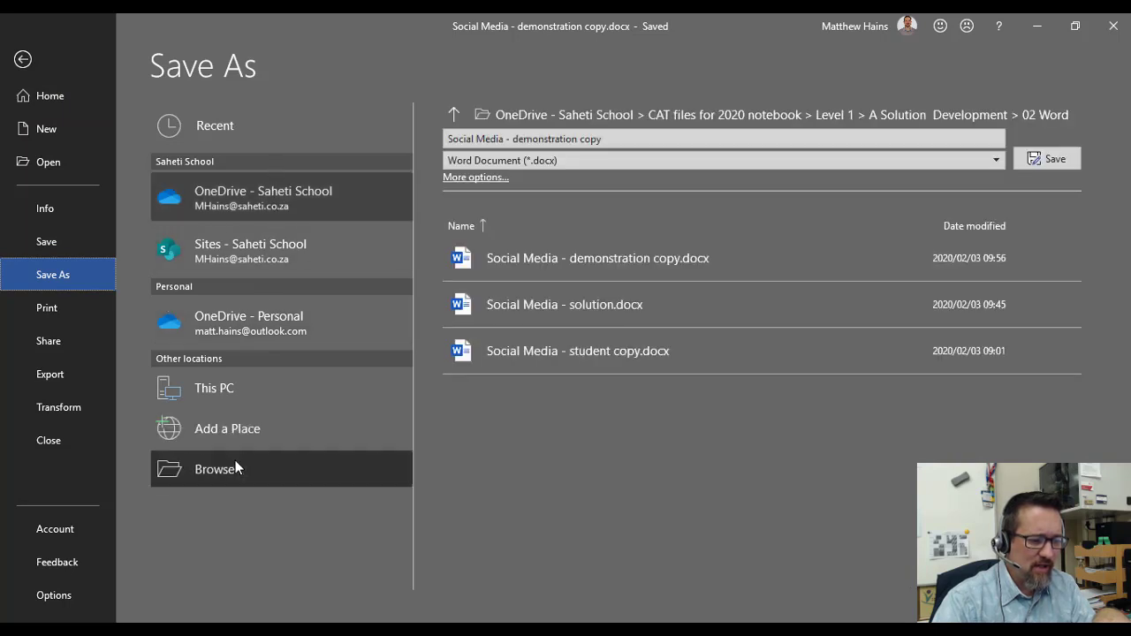
Step: Open the full Save As dialog and pick the Desktop as the destination folder
left_click(235, 461)
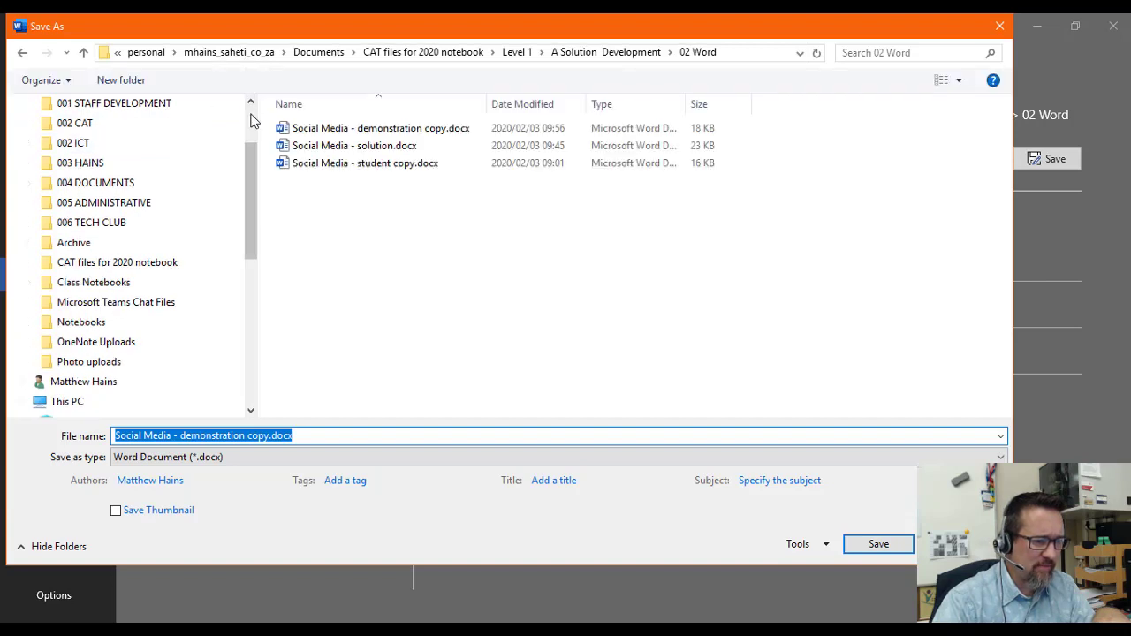
left_click(66, 163)
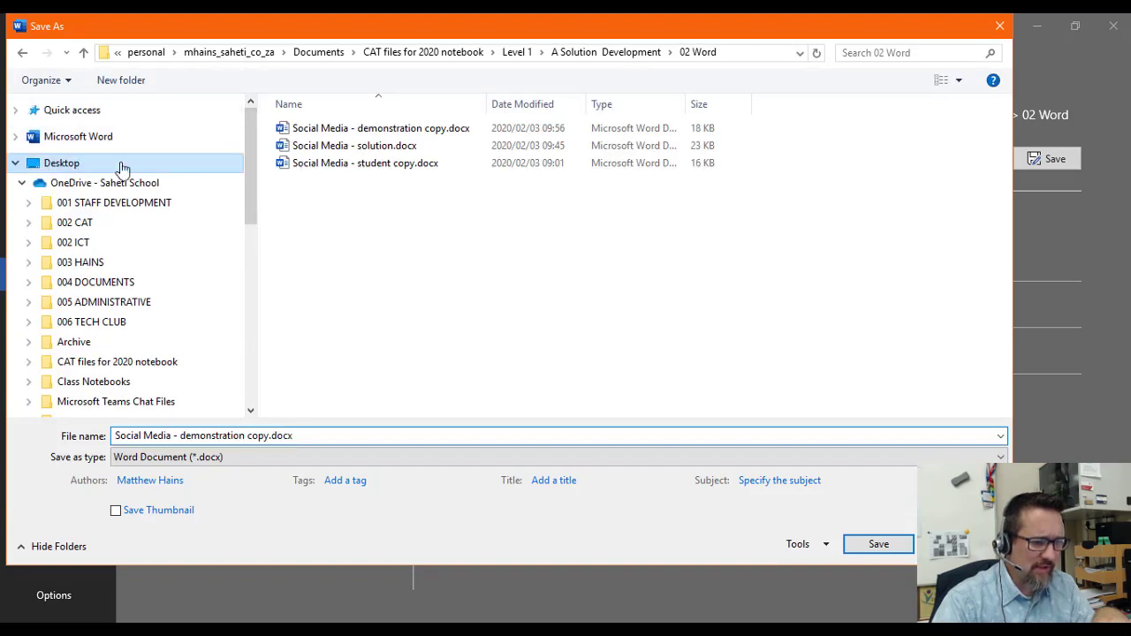
Step: Save the copy to the Desktop as the author's surname plus ' - Social Media document formatting'
left_click(312, 435)
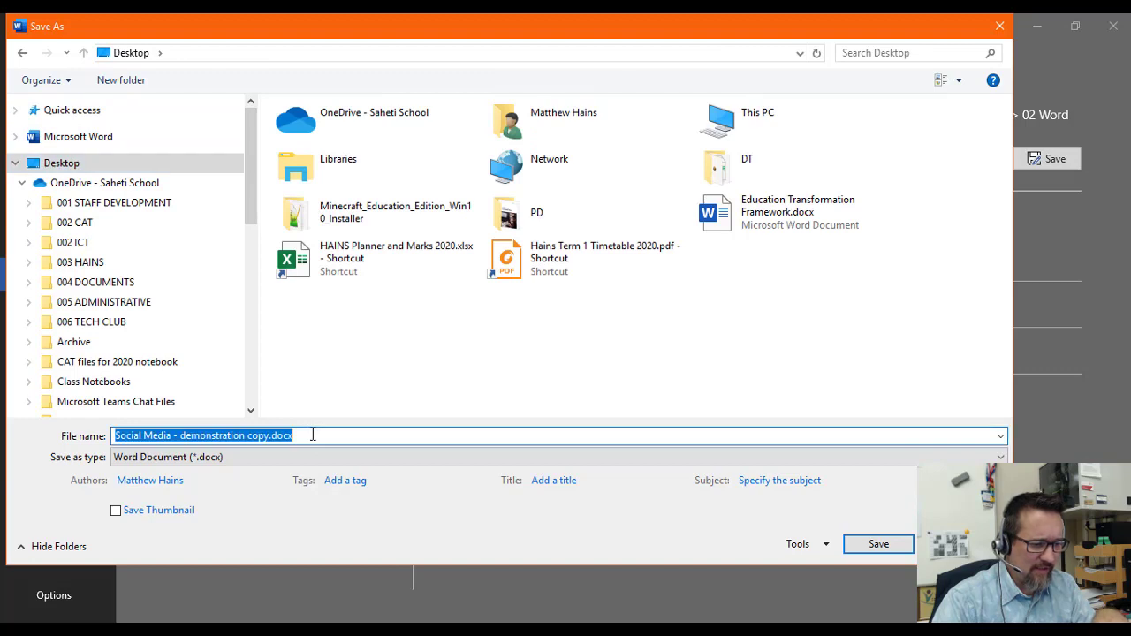
type("H")
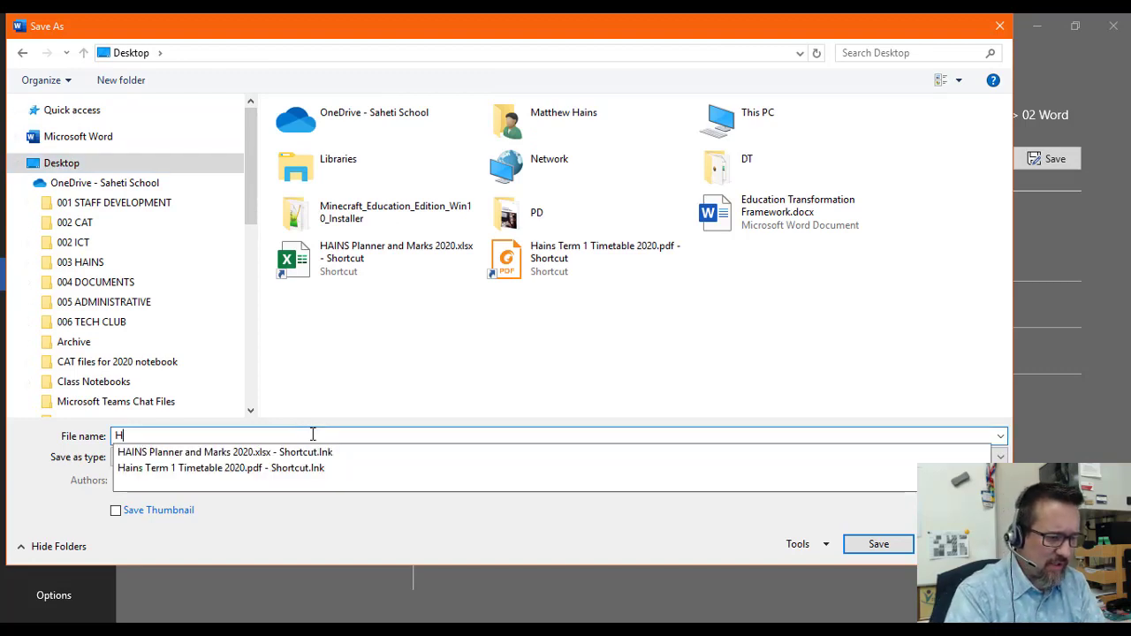
type("ains - Social Media")
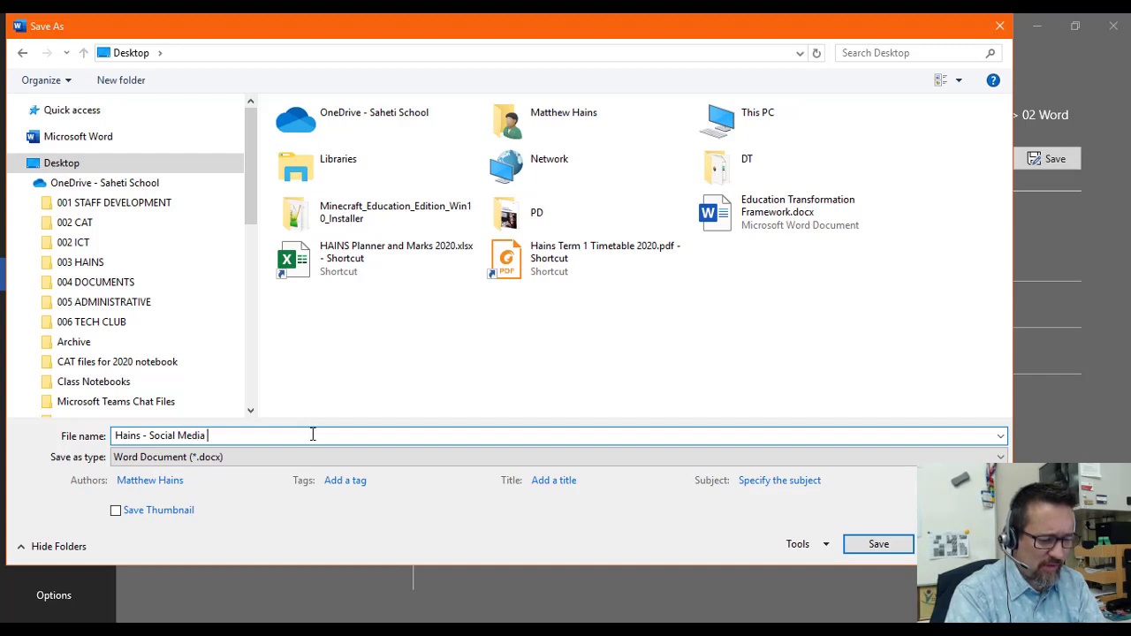
type(" document")
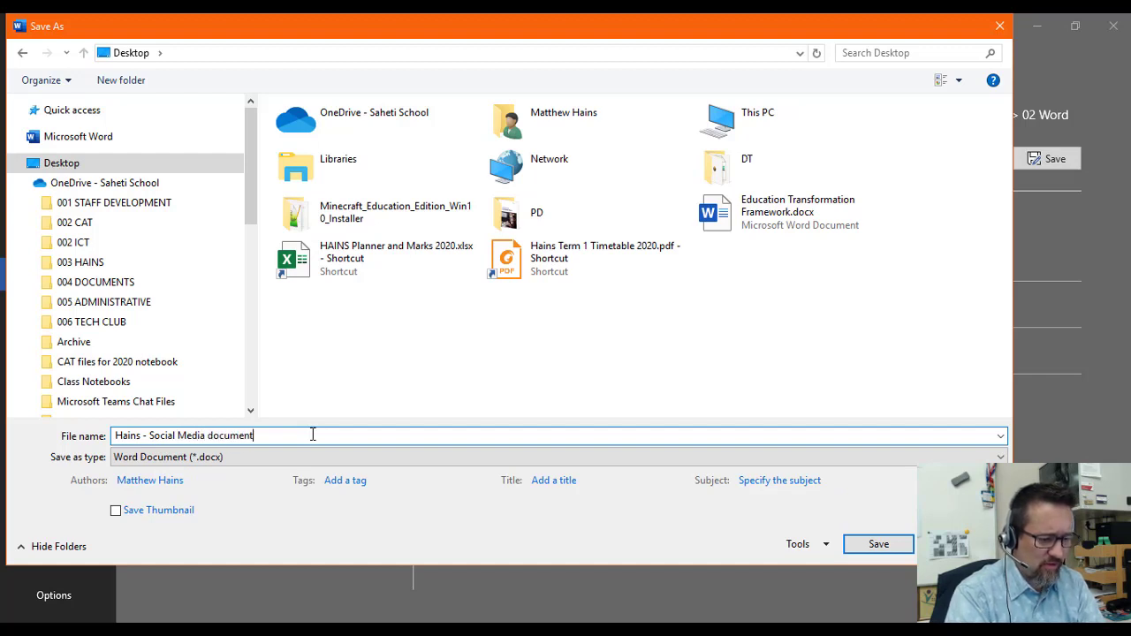
type(" formatttingh")
key("BackSpace")
key("BackSpace")
key("BackSpace")
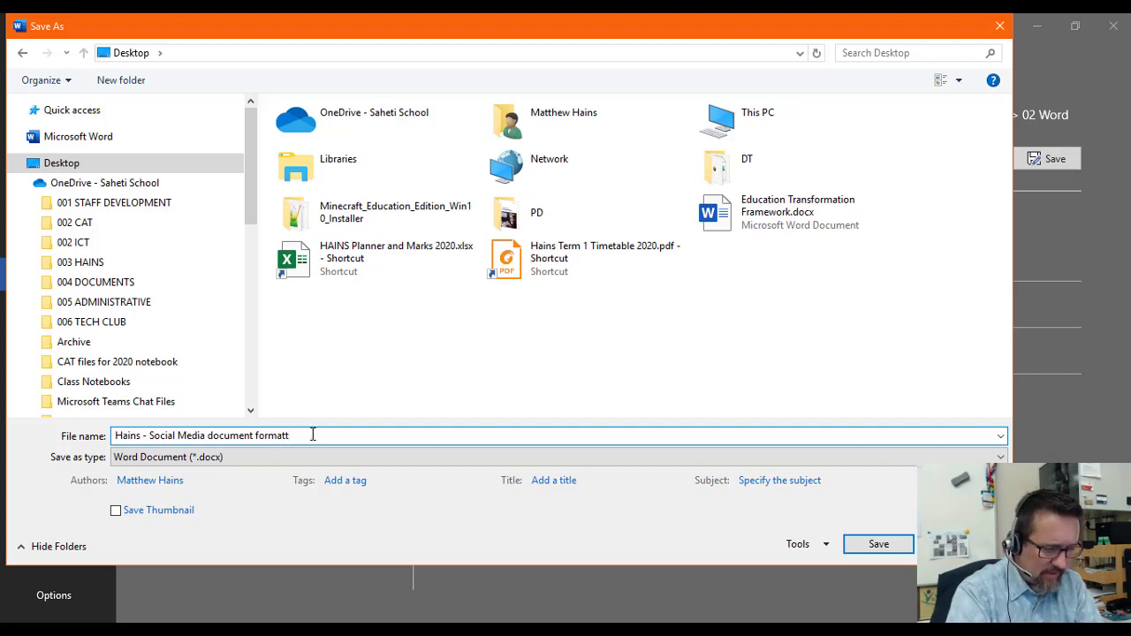
type("ing")
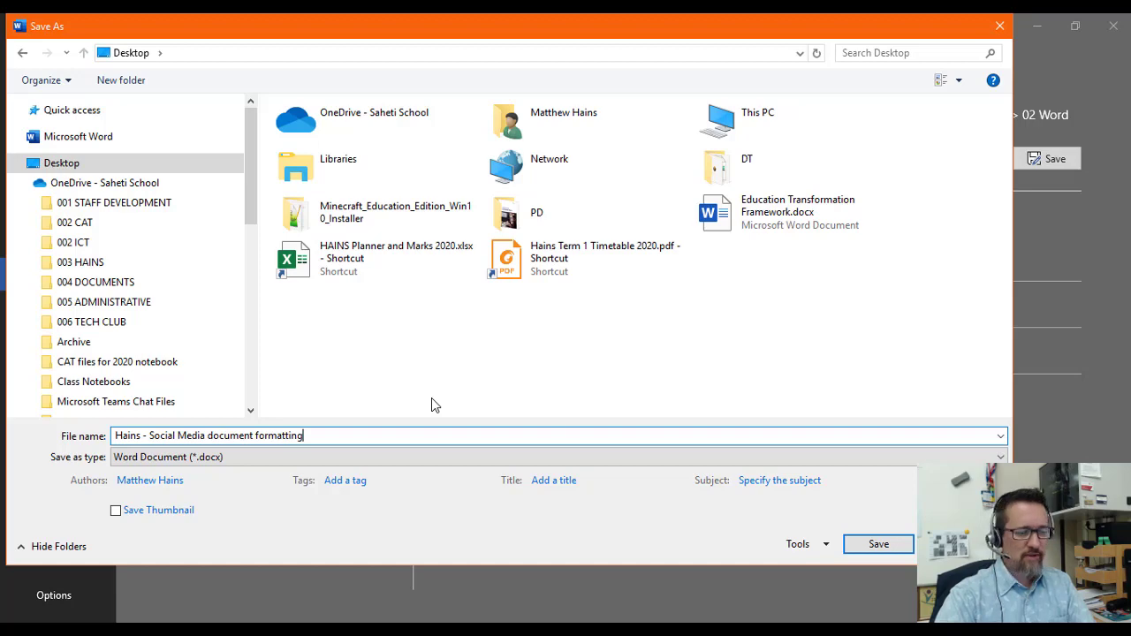
left_click(879, 544)
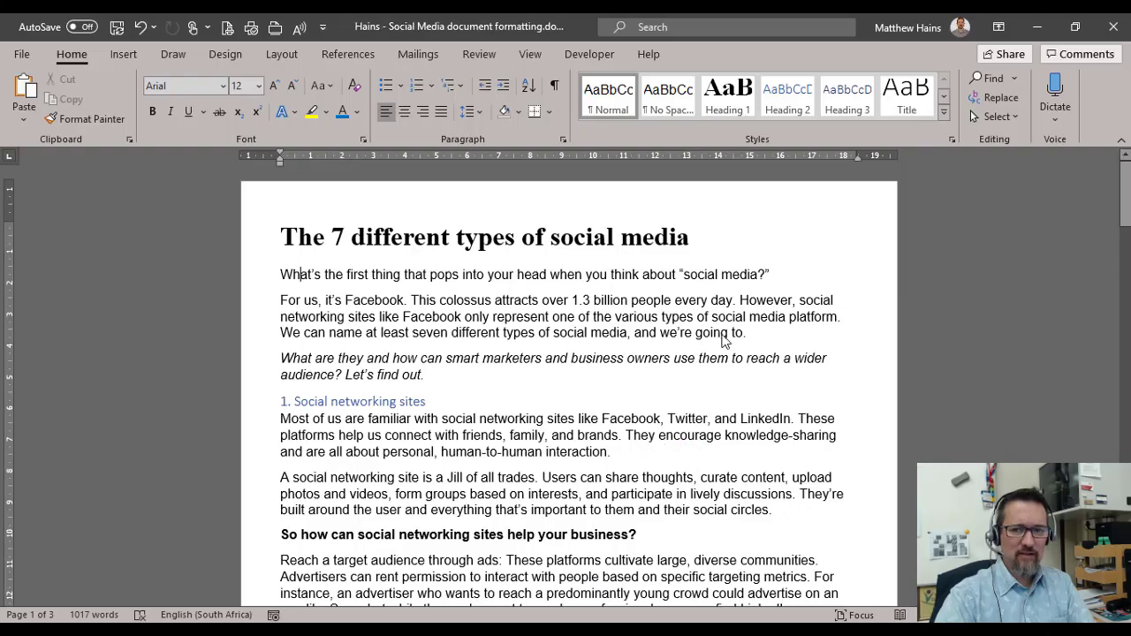